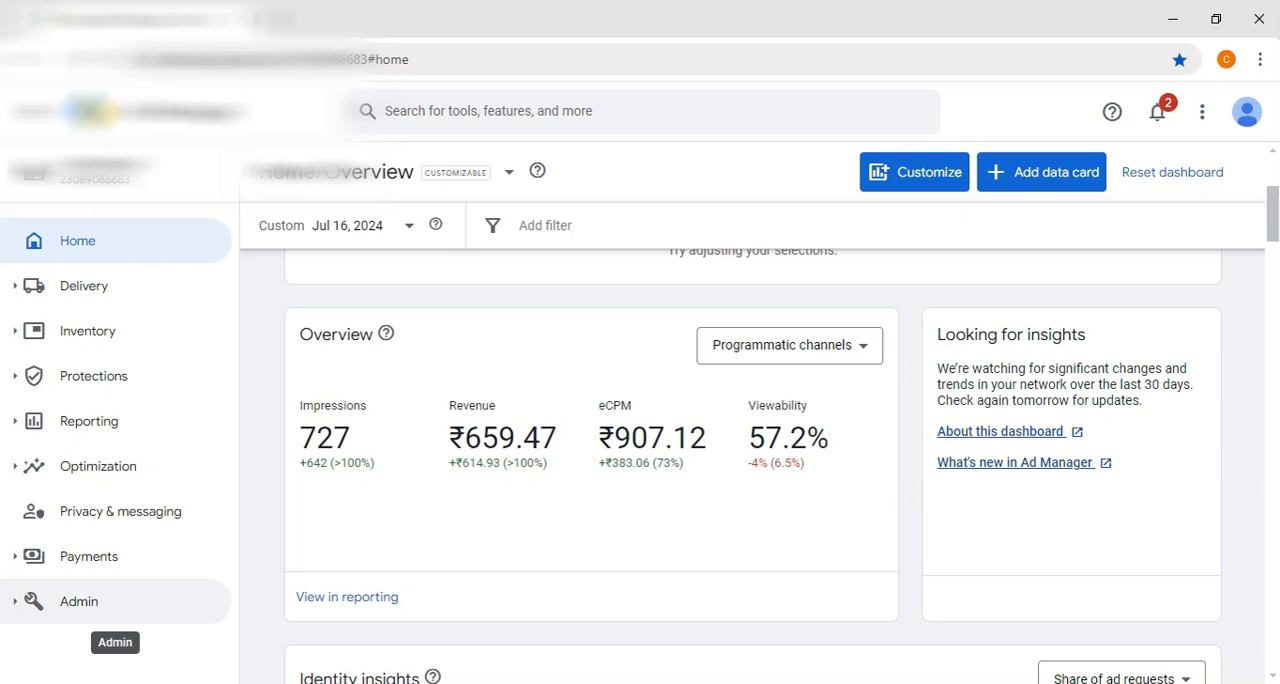
# Step: Examine the home dashboard for July 16, 2024, focusing on impressions and eCPM in the Overview card
pyautogui.scroll(-10, 265, 473)
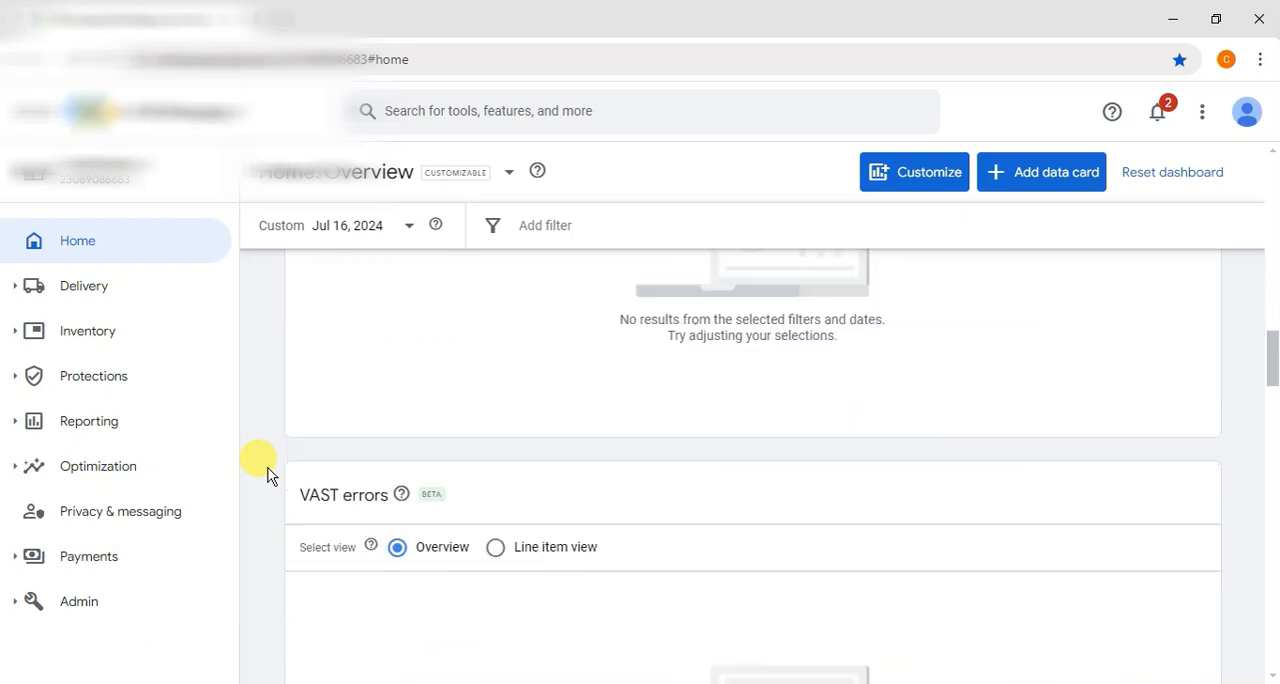
pyautogui.scroll(-15, 267, 473)
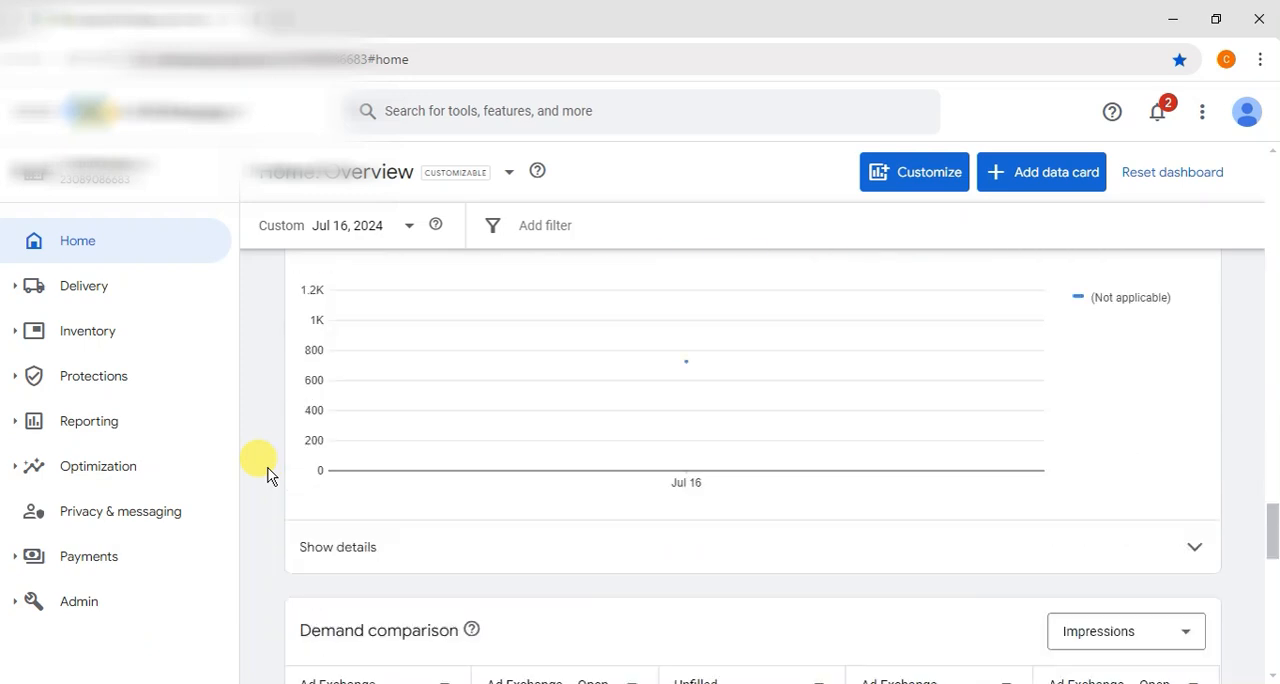
pyautogui.scroll(15, 267, 473)
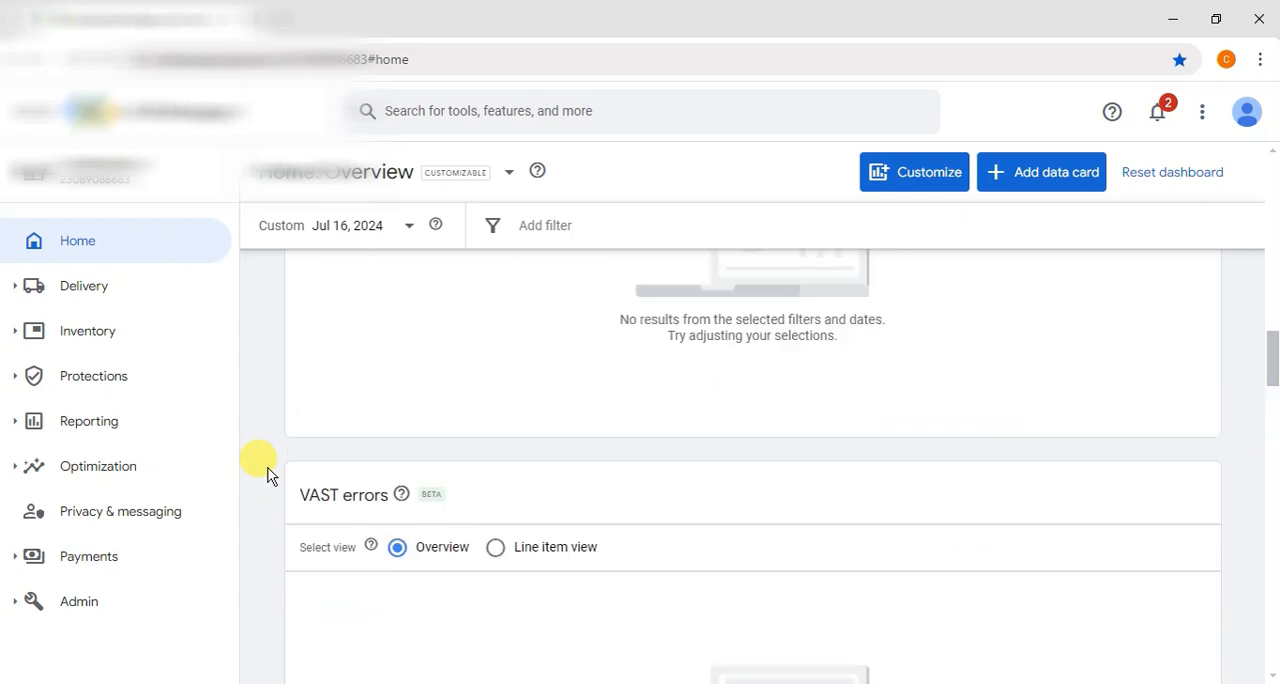
pyautogui.scroll(3, 267, 473)
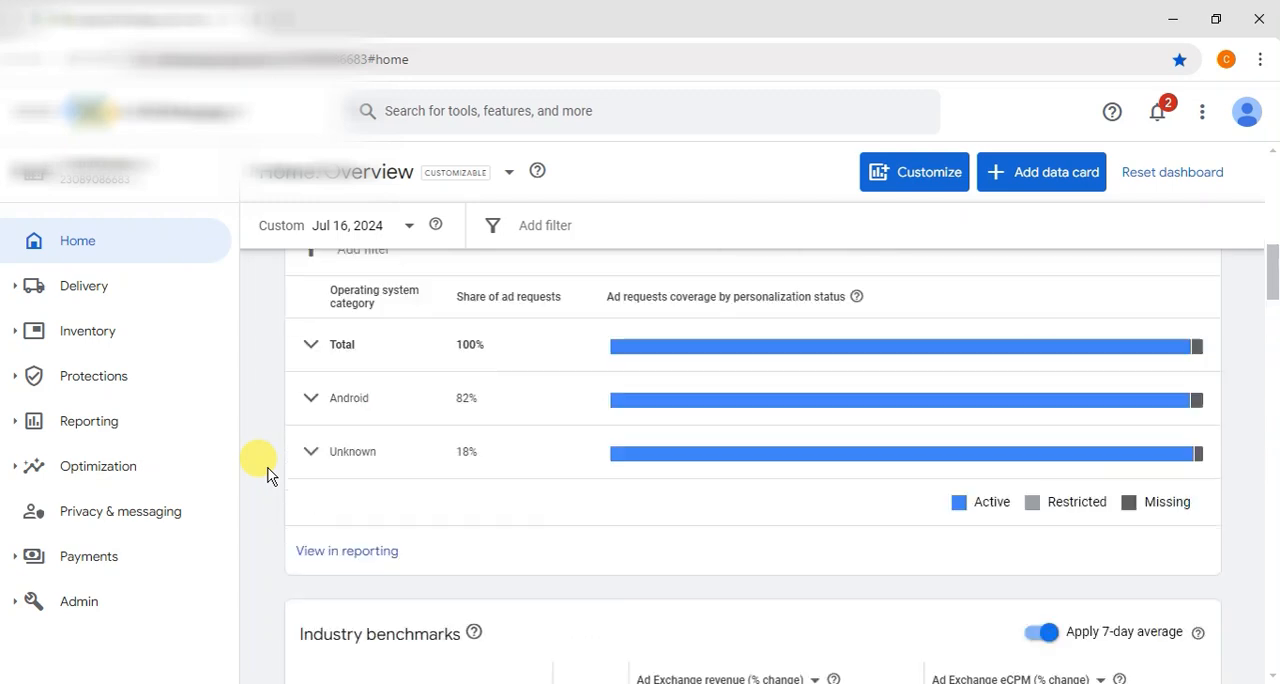
pyautogui.scroll(5, 267, 473)
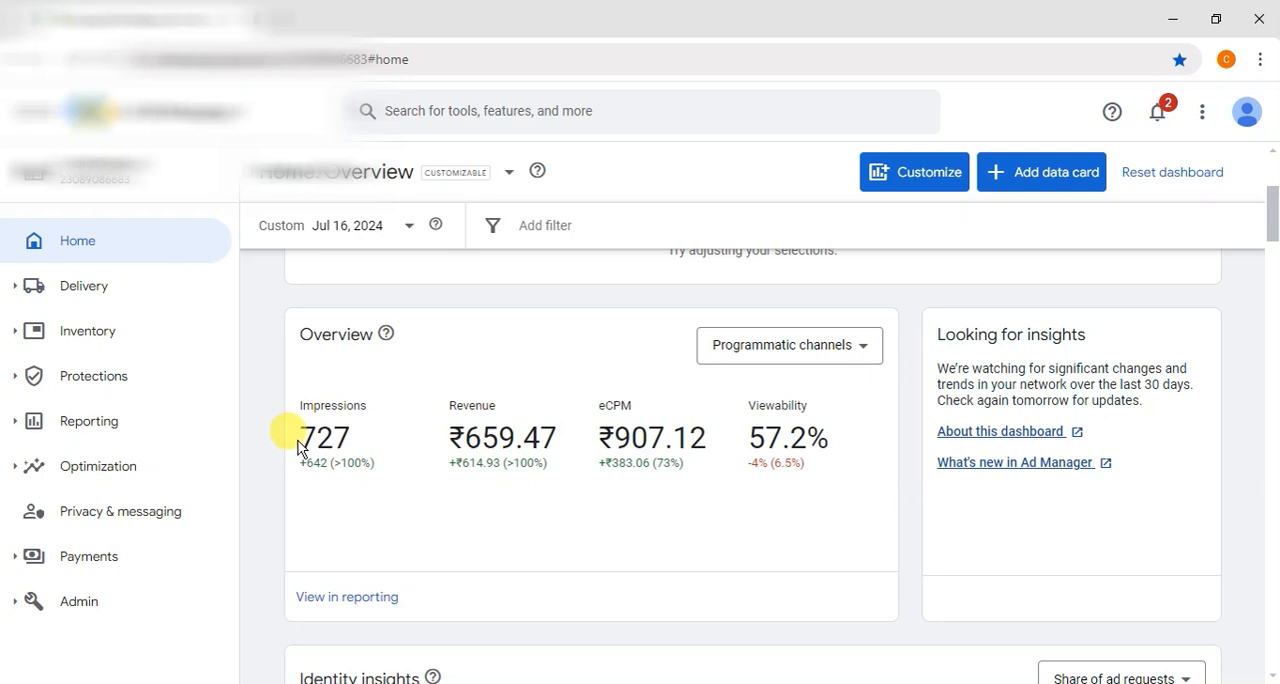
pyautogui.moveTo(304, 438); pyautogui.dragTo(335, 438)
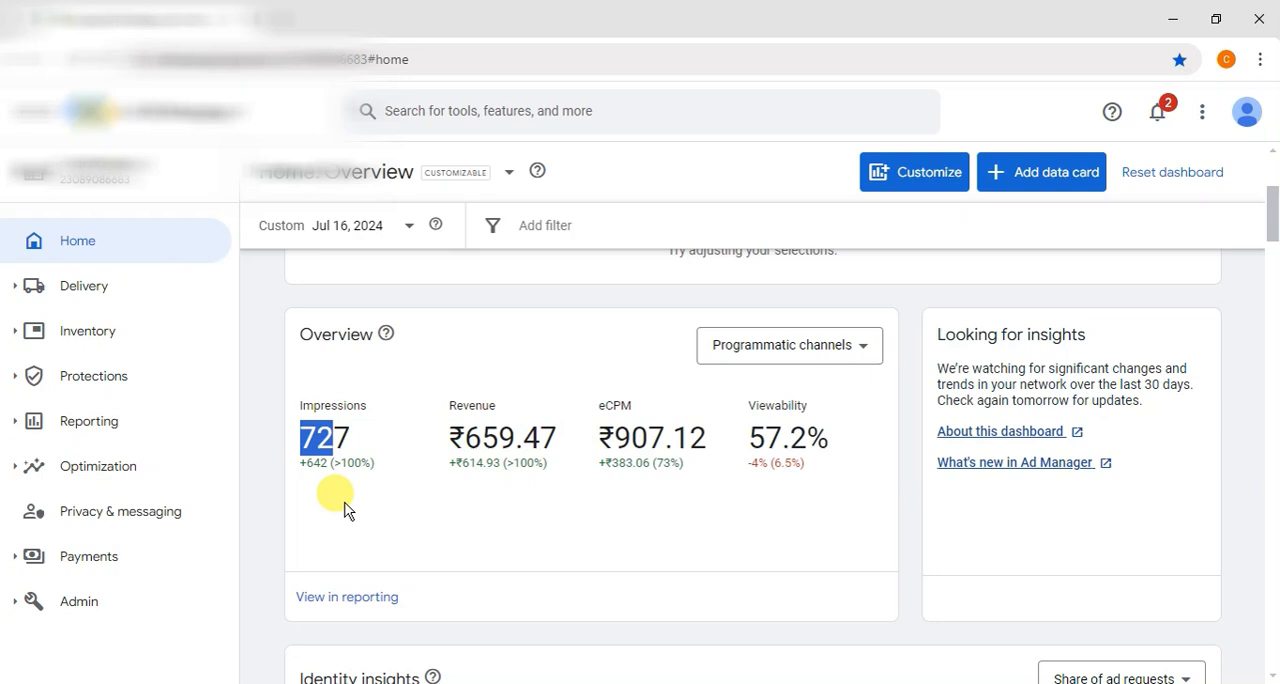
pyautogui.click(300, 437)
pyautogui.moveTo(300, 437); pyautogui.dragTo(352, 437)
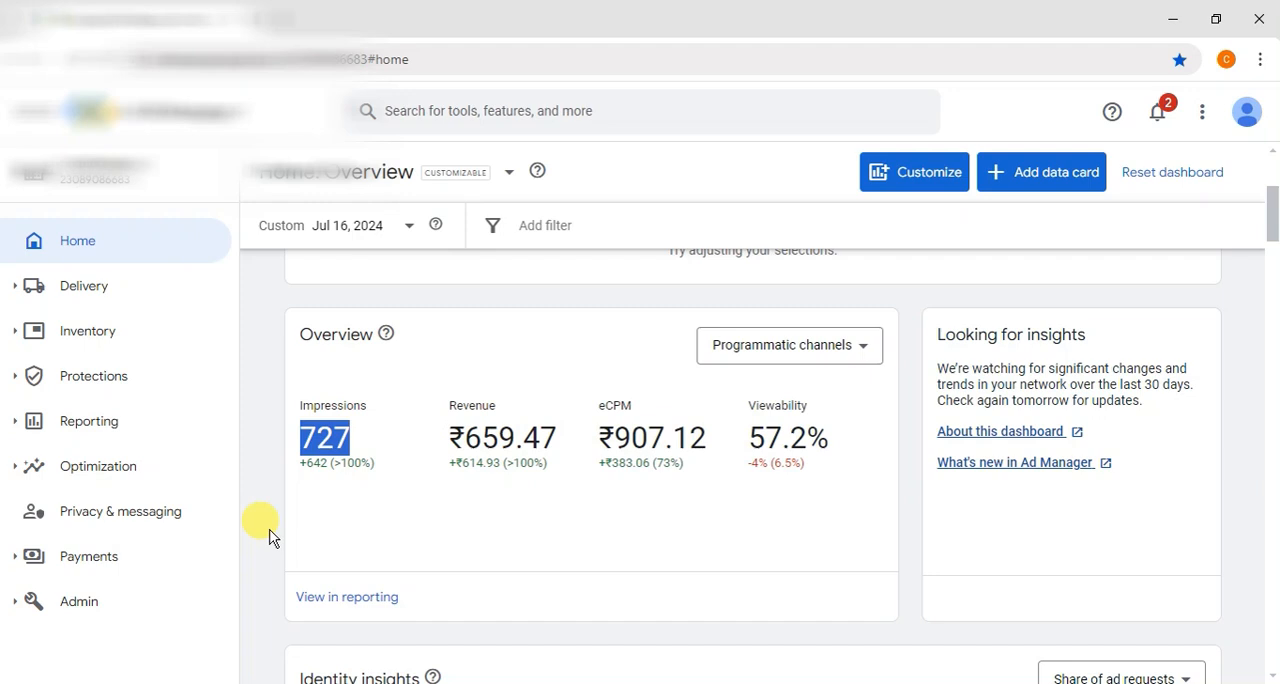
pyautogui.moveTo(613, 438); pyautogui.dragTo(663, 436)
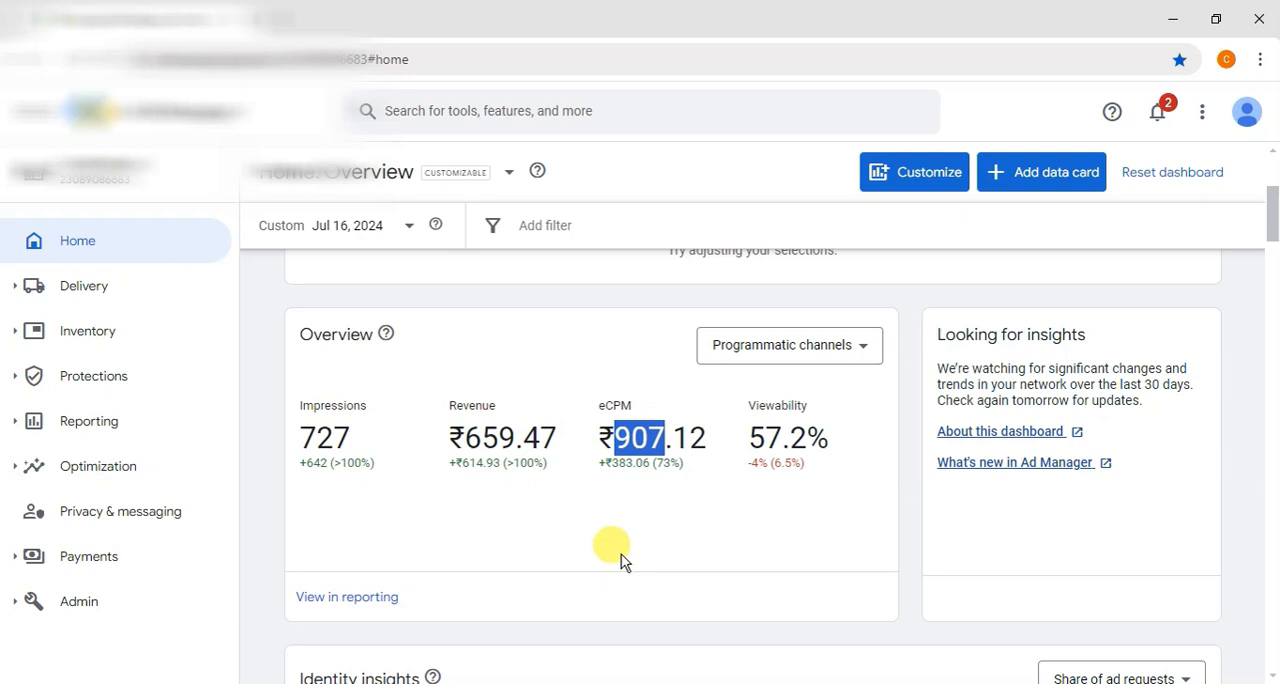
# Step: Review the dashboard cards from the Overview down to the unfilled impressions in Demand comparison, and return to the Overview's eCPM
pyautogui.scroll(-12, 621, 554)
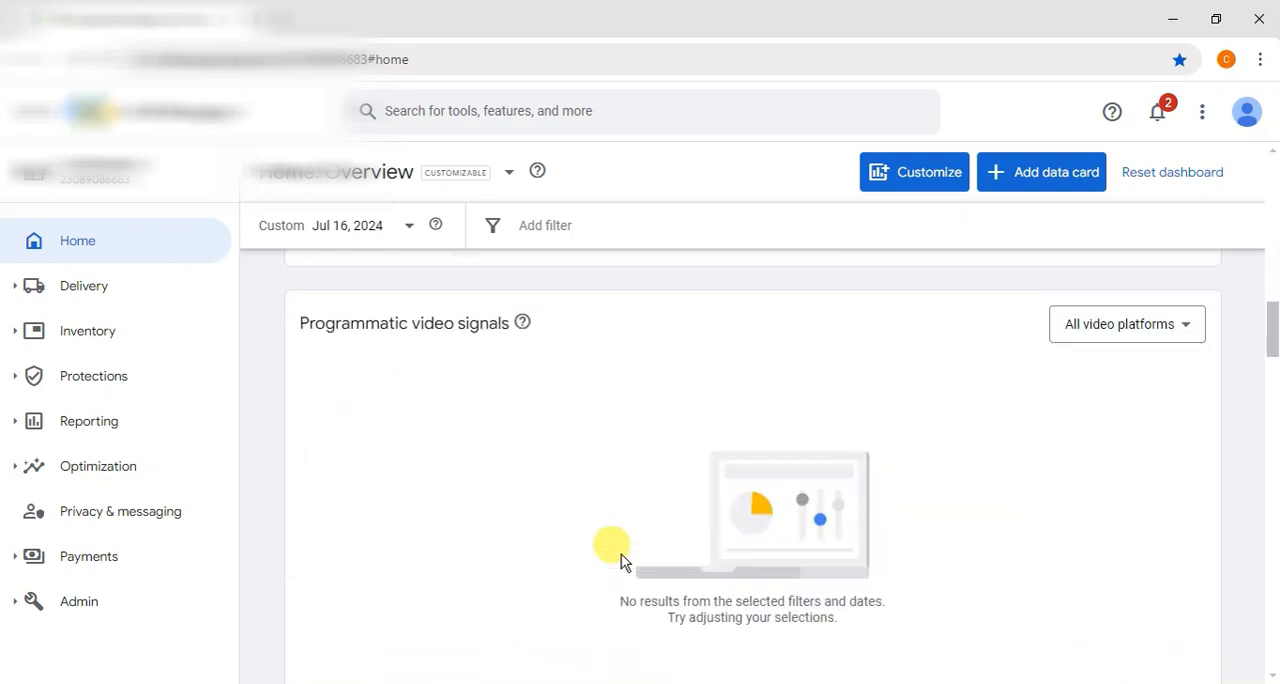
pyautogui.scroll(-15, 621, 554)
pyautogui.scroll(20, 621, 554)
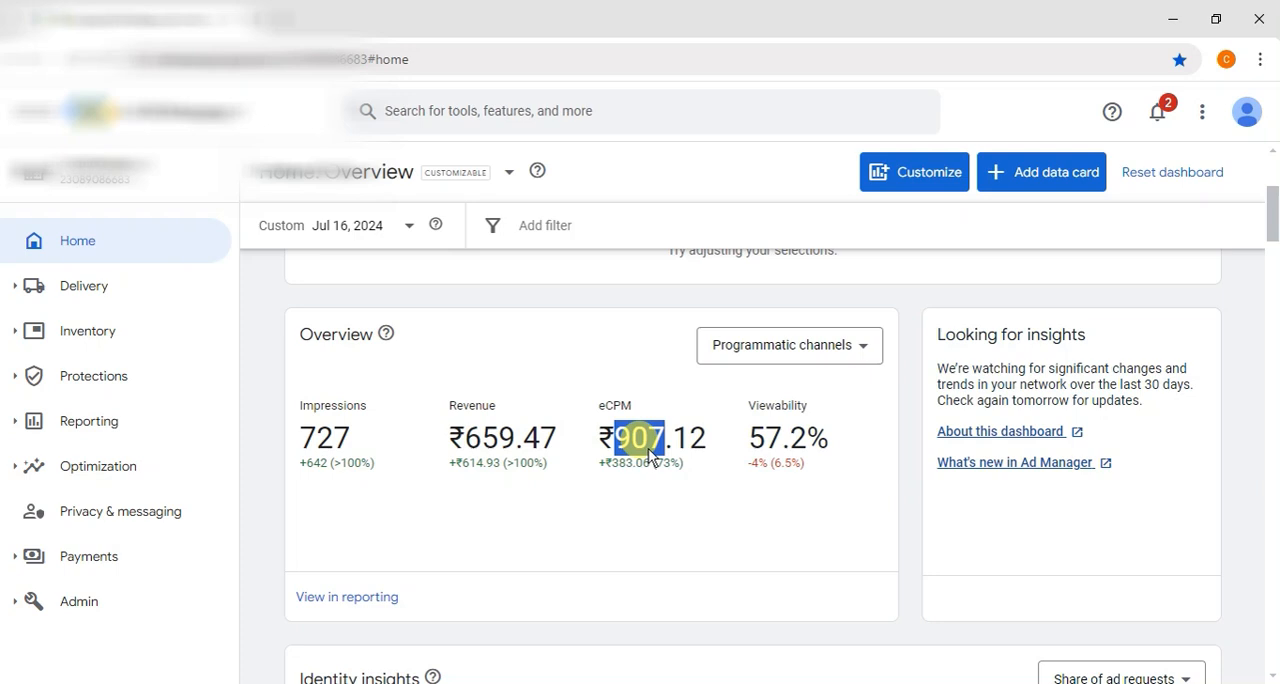
pyautogui.scroll(-3, 652, 452)
pyautogui.scroll(-3, 650, 449)
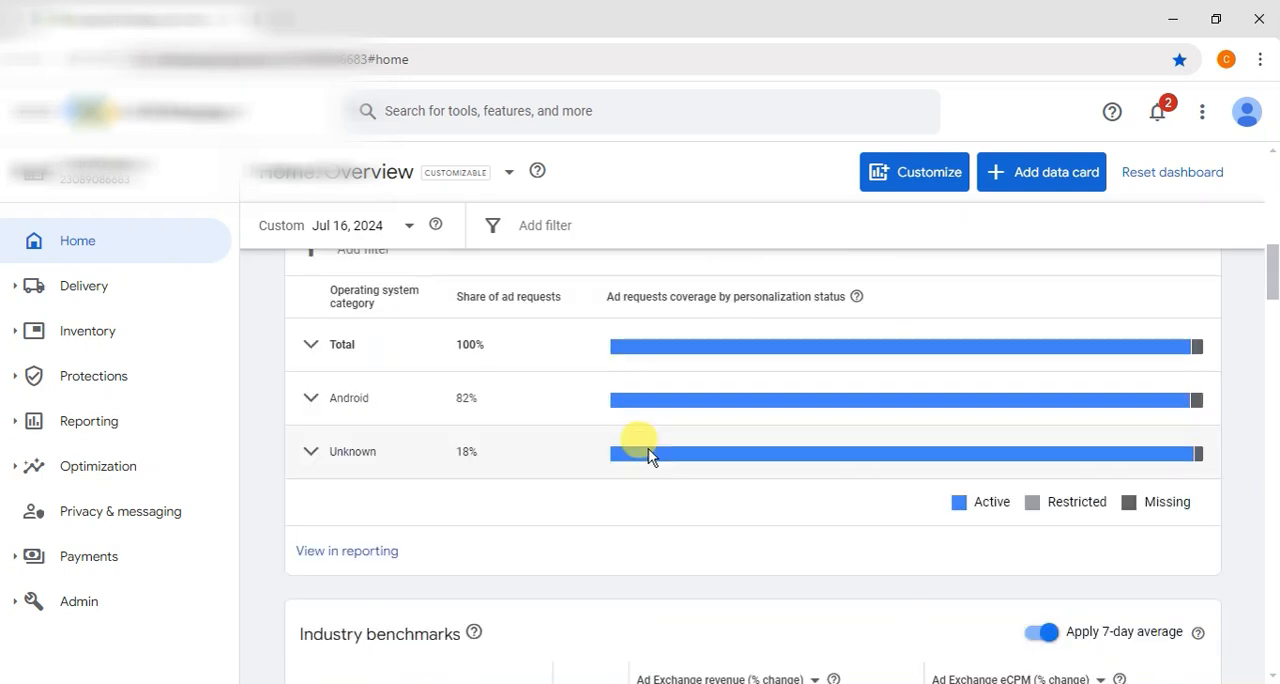
pyautogui.scroll(-15, 650, 455)
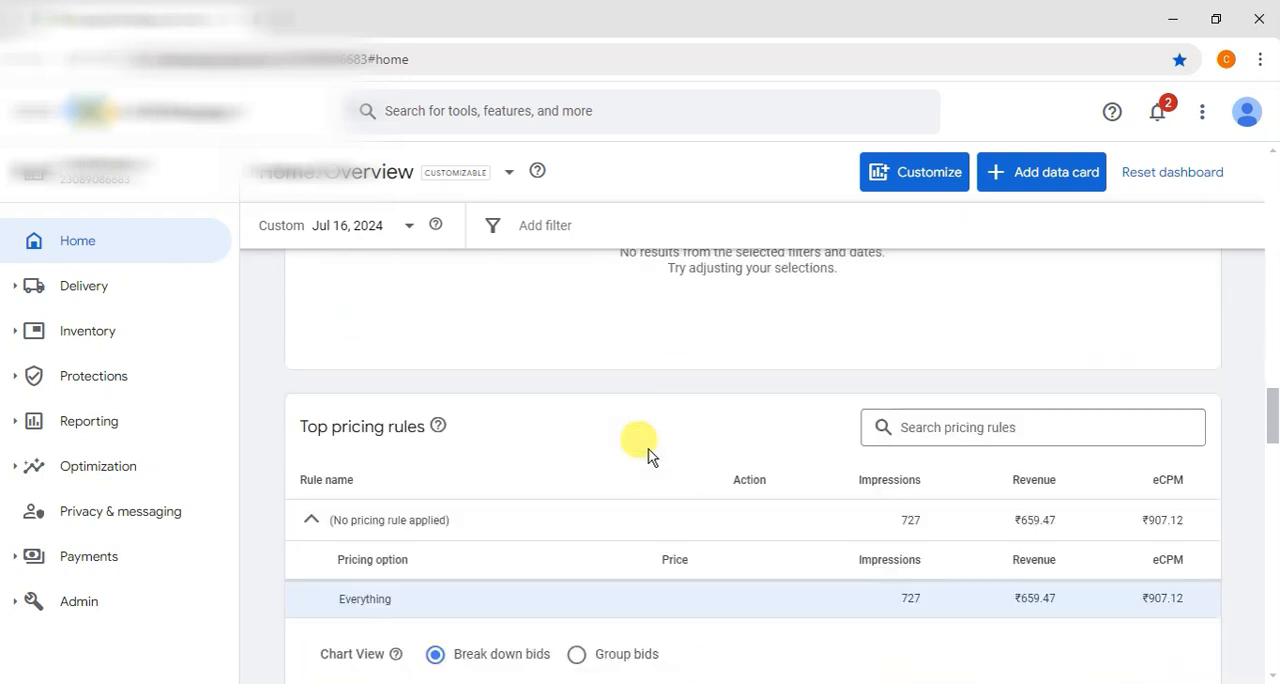
pyautogui.scroll(-6, 650, 455)
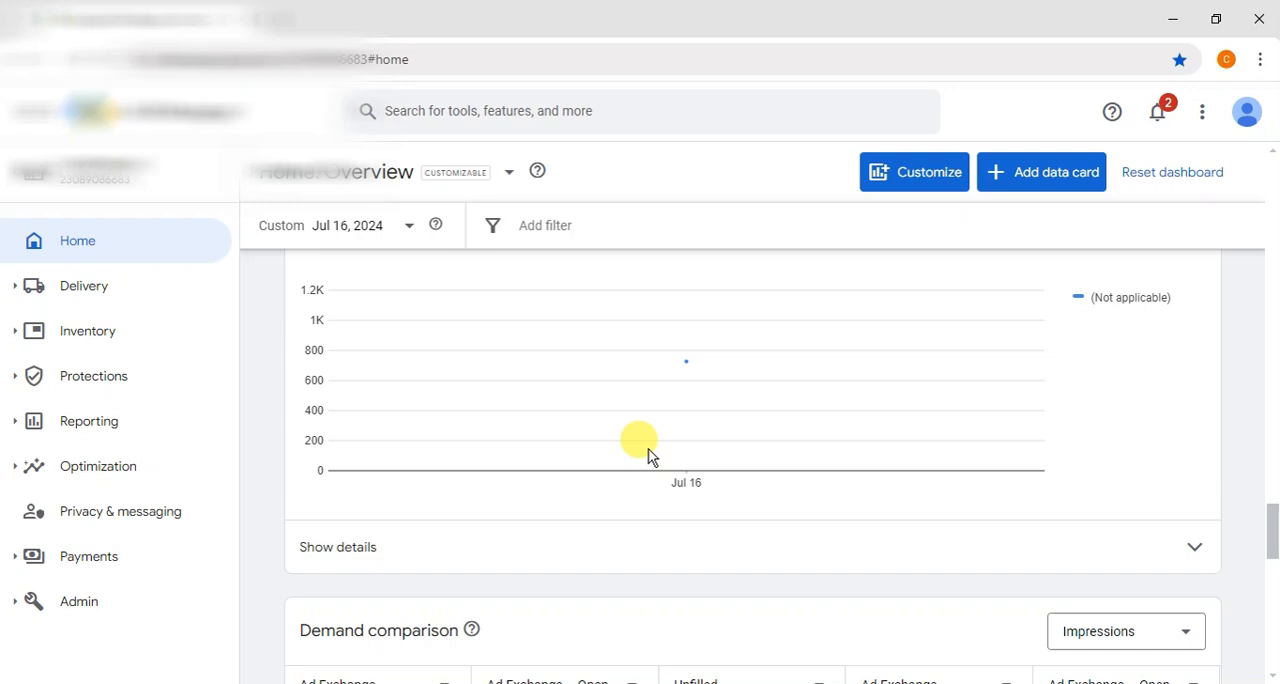
pyautogui.scroll(-3, 650, 455)
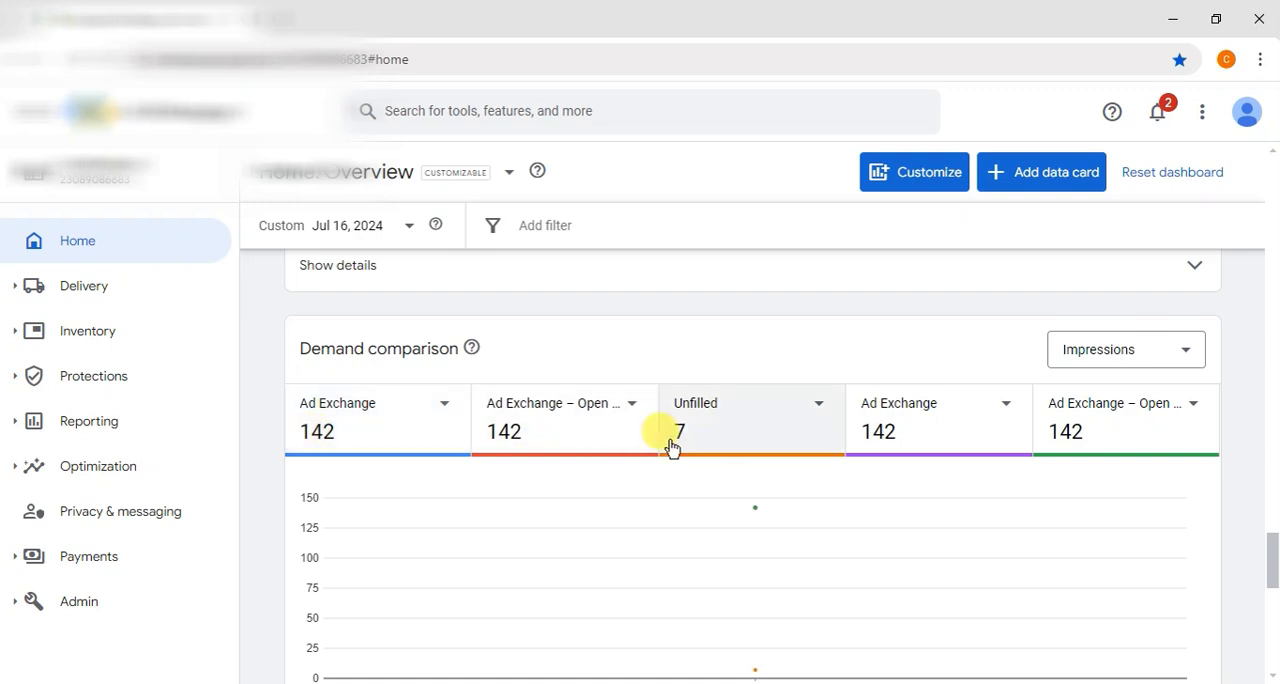
pyautogui.scroll(20, 672, 447)
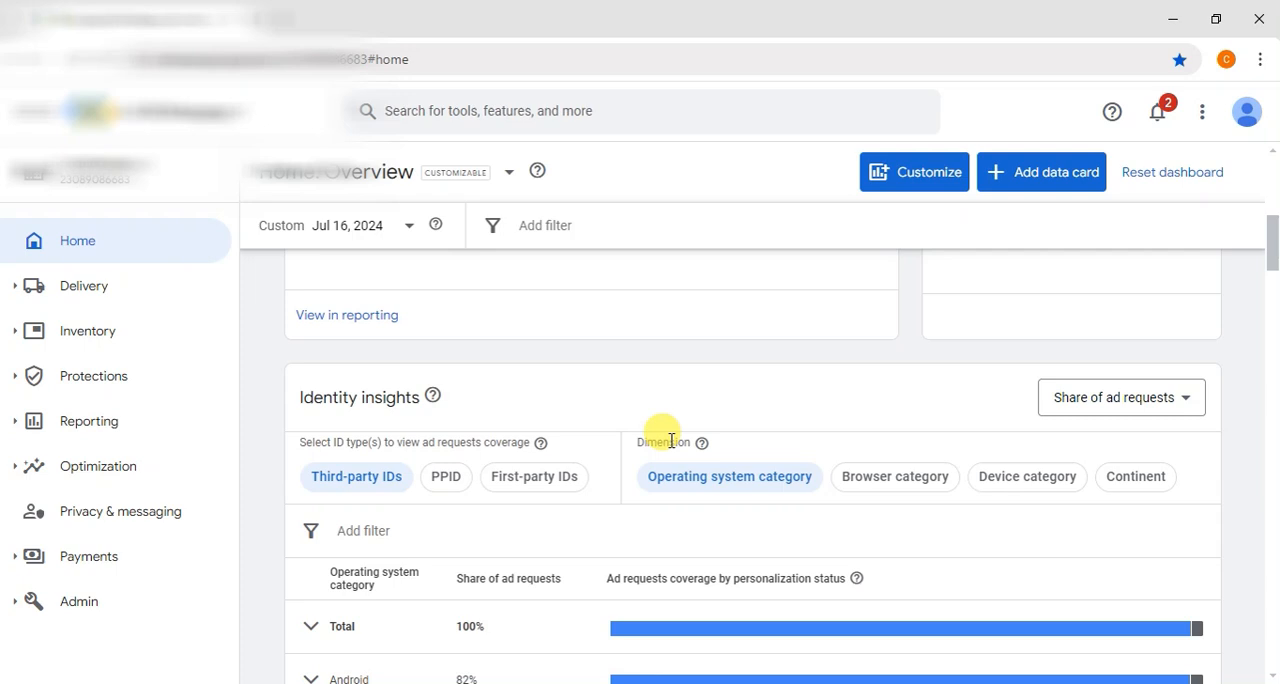
pyautogui.scroll(-3, 672, 447)
pyautogui.moveTo(613, 437); pyautogui.dragTo(665, 437)
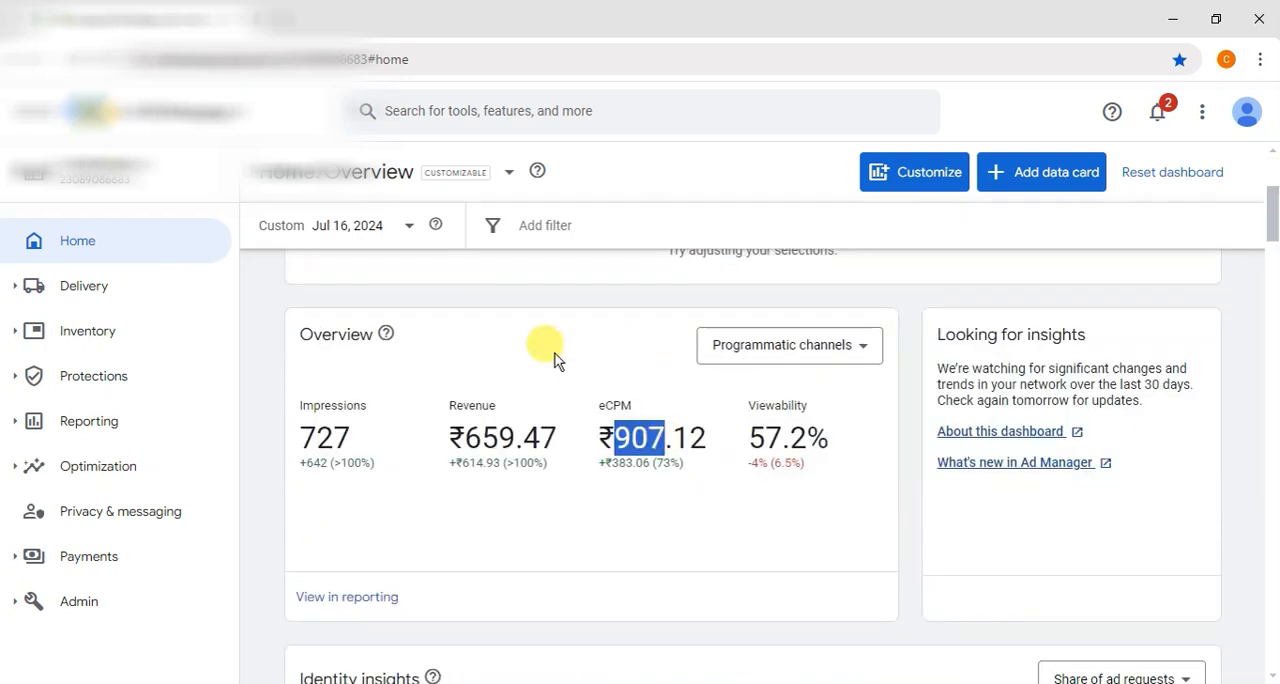
# Step: Show the dashboard data for July 17, 2024, and examine impressions, revenue and eCPM in the Overview card
pyautogui.click(405, 226)
pyautogui.click(489, 453)
pyautogui.click(581, 597)
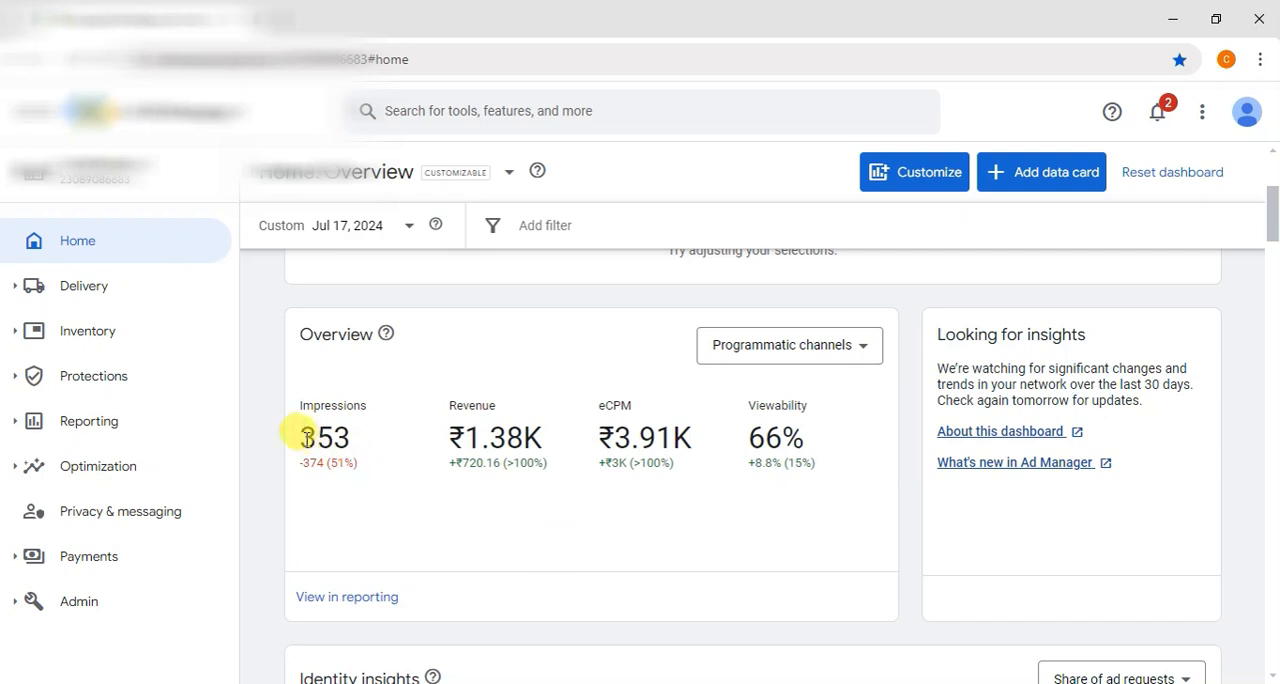
pyautogui.moveTo(303, 437); pyautogui.dragTo(353, 438)
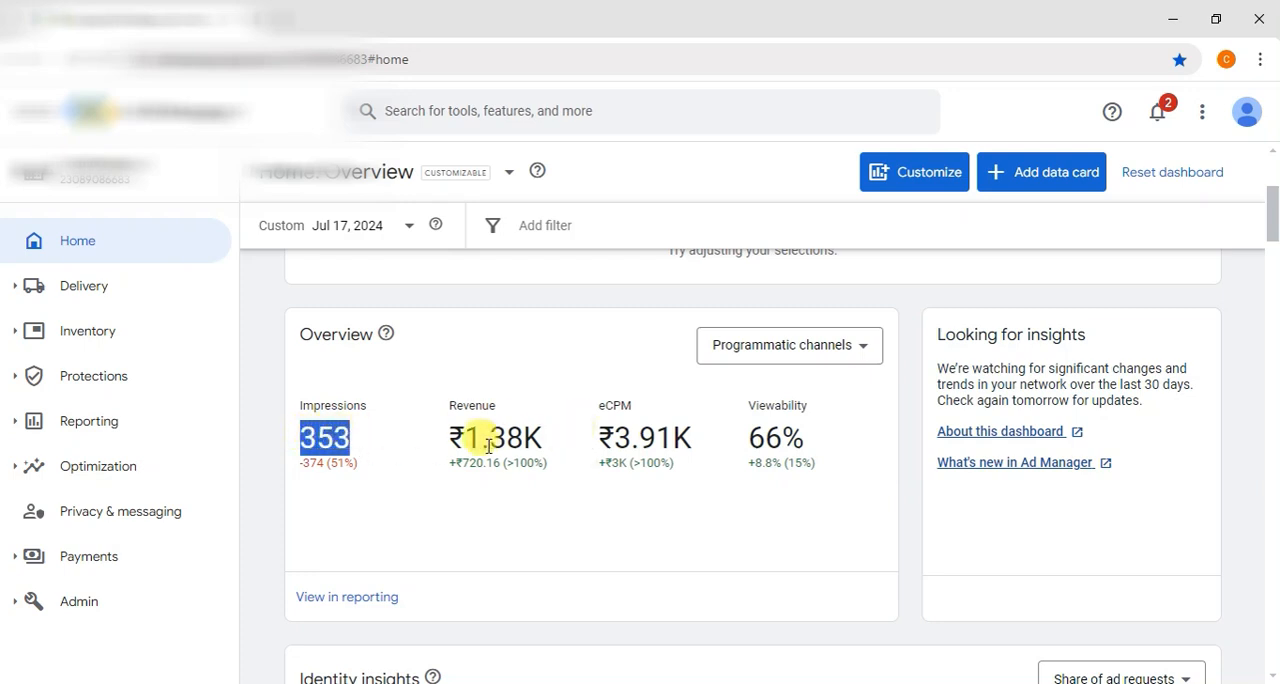
pyautogui.moveTo(465, 450); pyautogui.dragTo(503, 440)
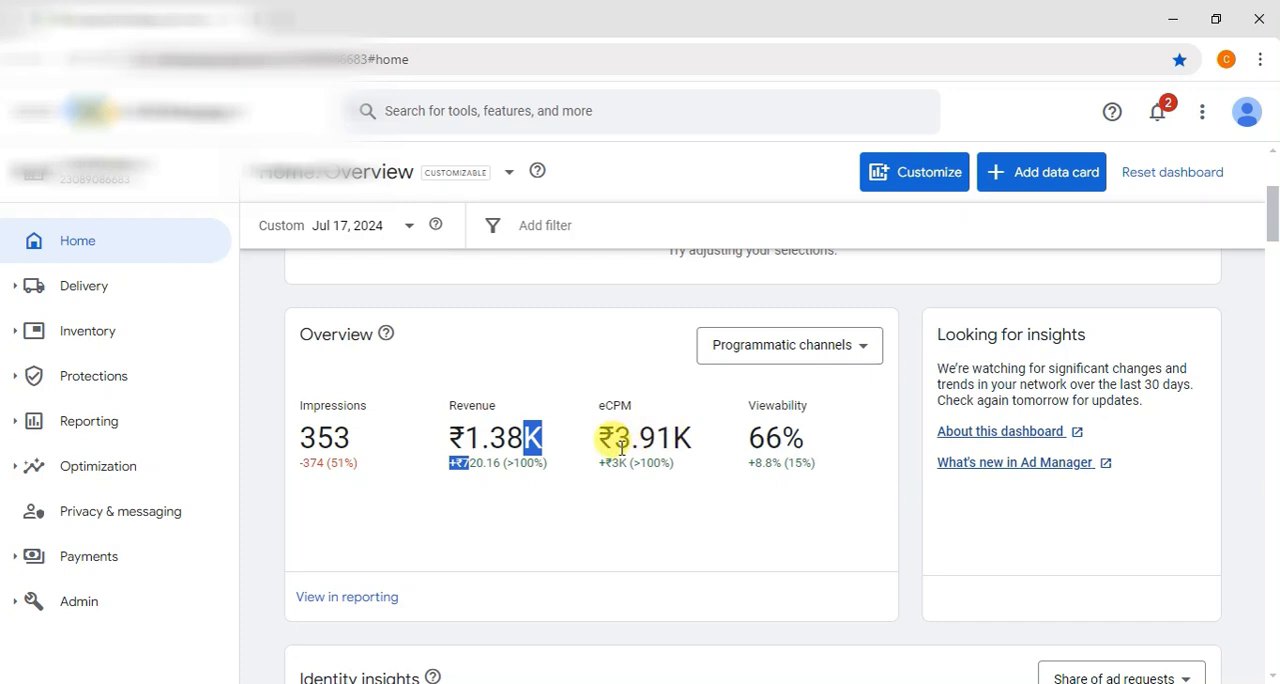
pyautogui.moveTo(605, 445); pyautogui.dragTo(676, 445)
# Step: Review the July 17 data in the remaining cards, including the unfilled impressions in Demand comparison
pyautogui.scroll(-10, 626, 547)
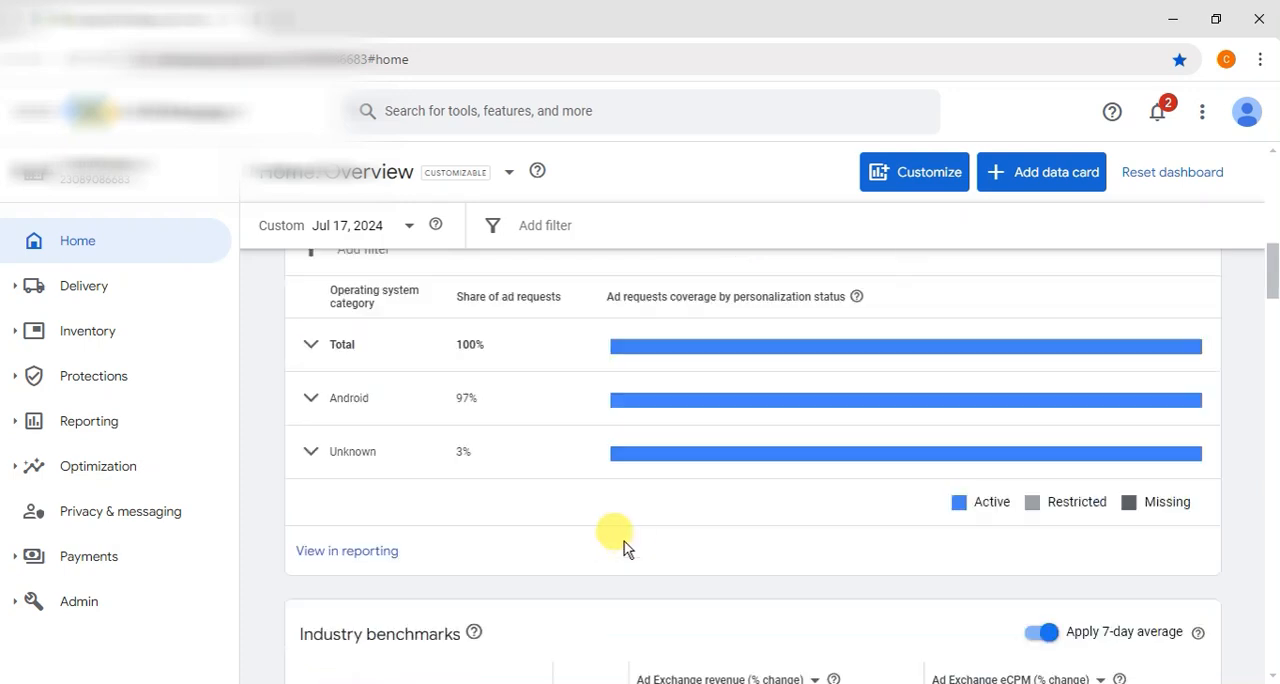
pyautogui.scroll(-8, 626, 547)
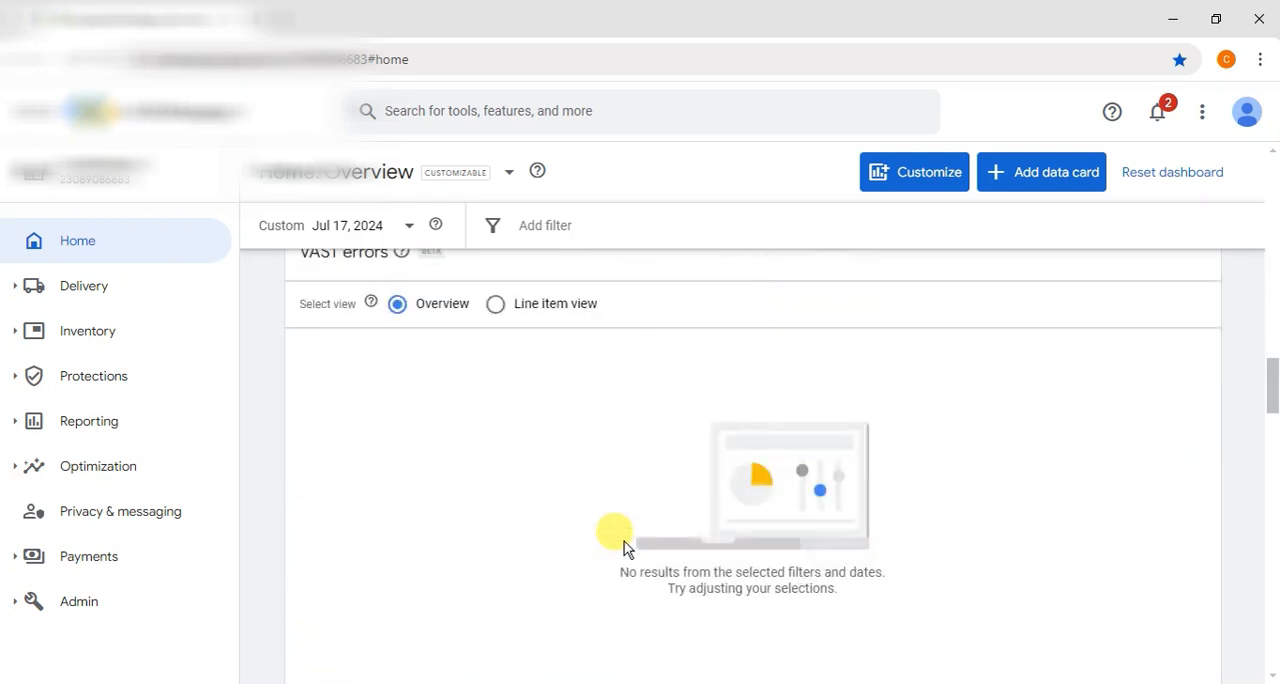
pyautogui.scroll(-10, 623, 548)
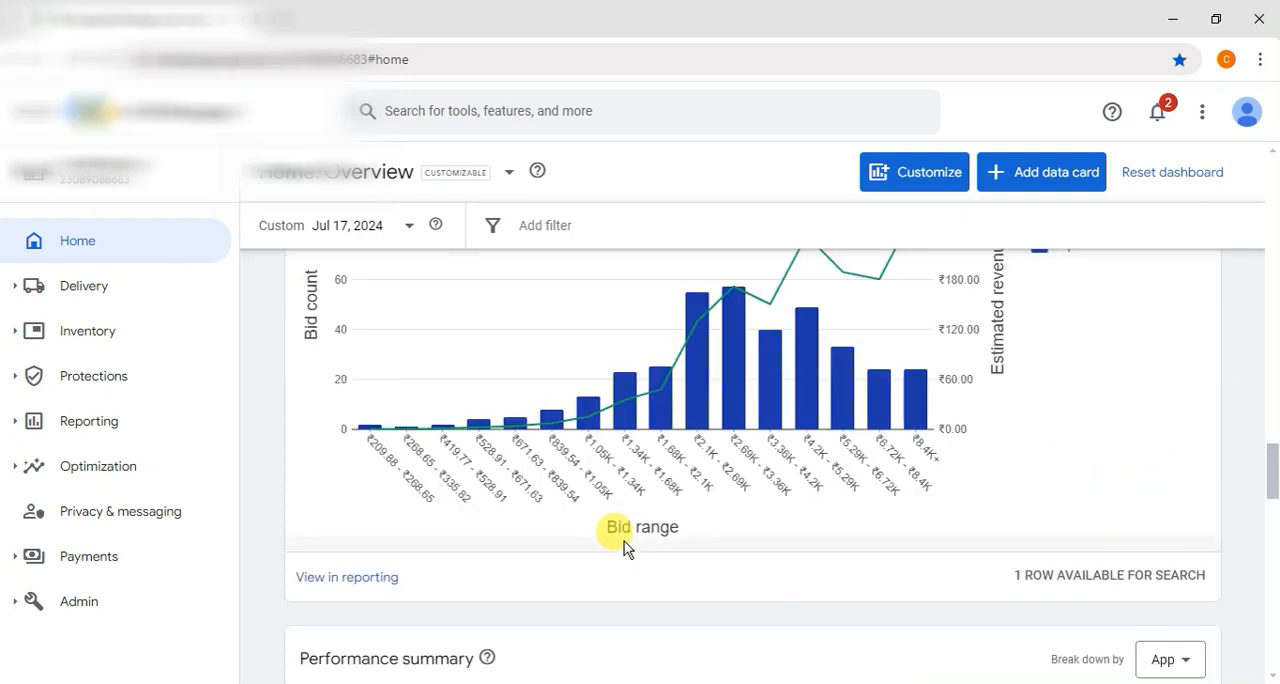
pyautogui.scroll(3, 623, 548)
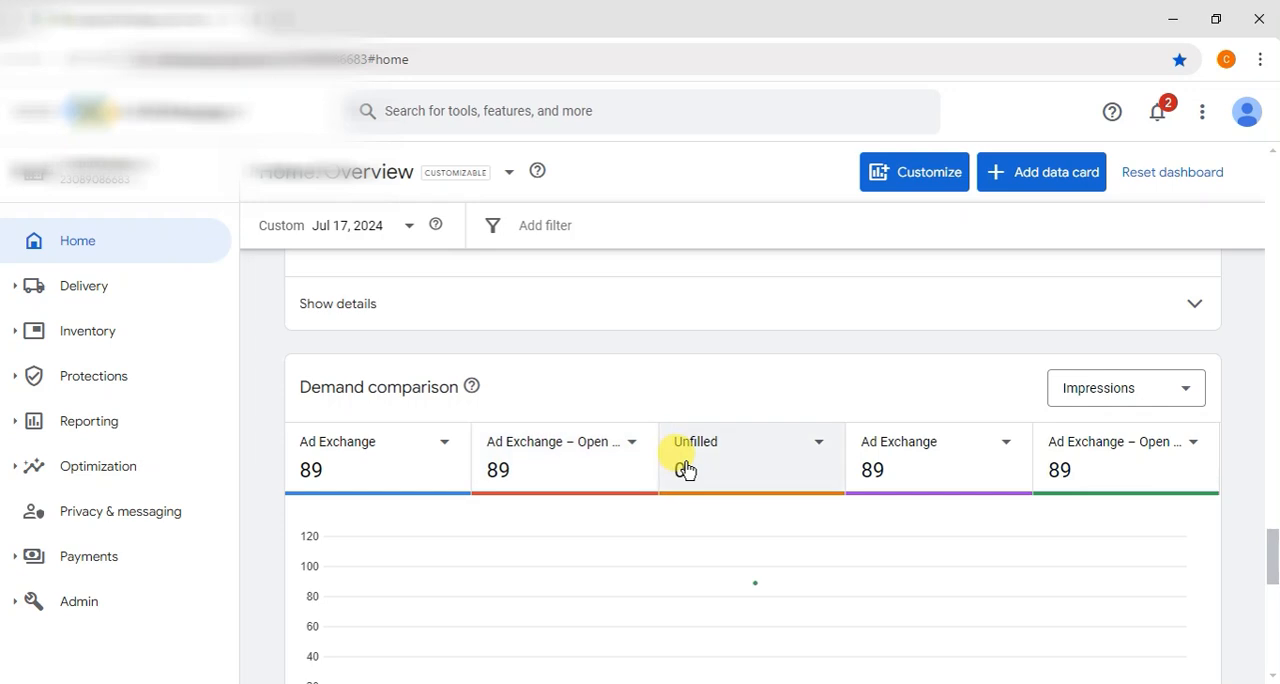
pyautogui.scroll(-10, 685, 468)
# Step: Set the dashboard's date range to the last 30 days
pyautogui.click(409, 227)
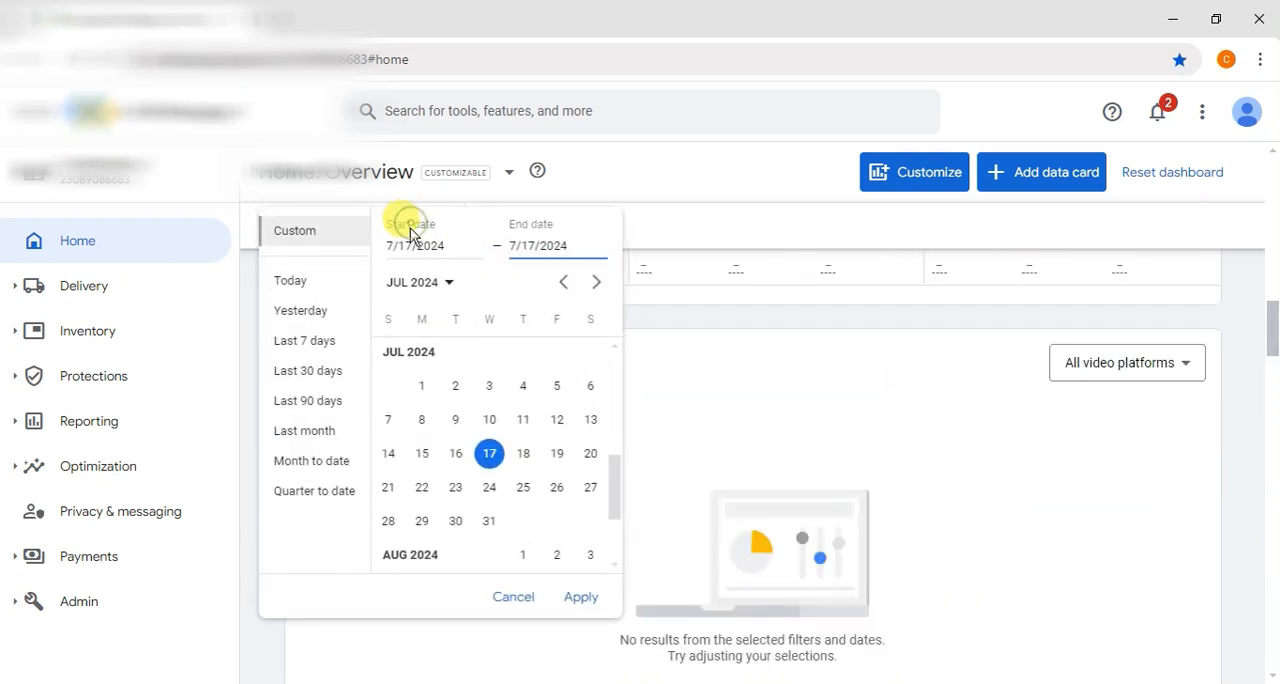
pyautogui.click(305, 370)
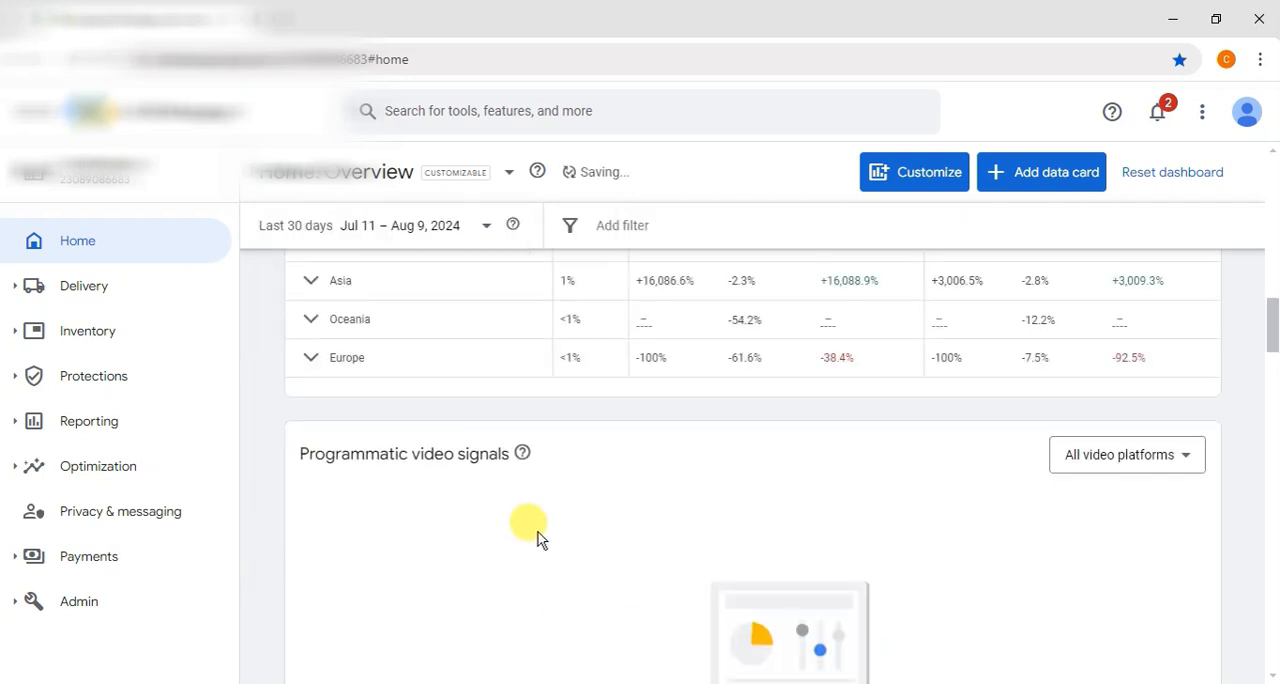
pyautogui.scroll(-3, 537, 540)
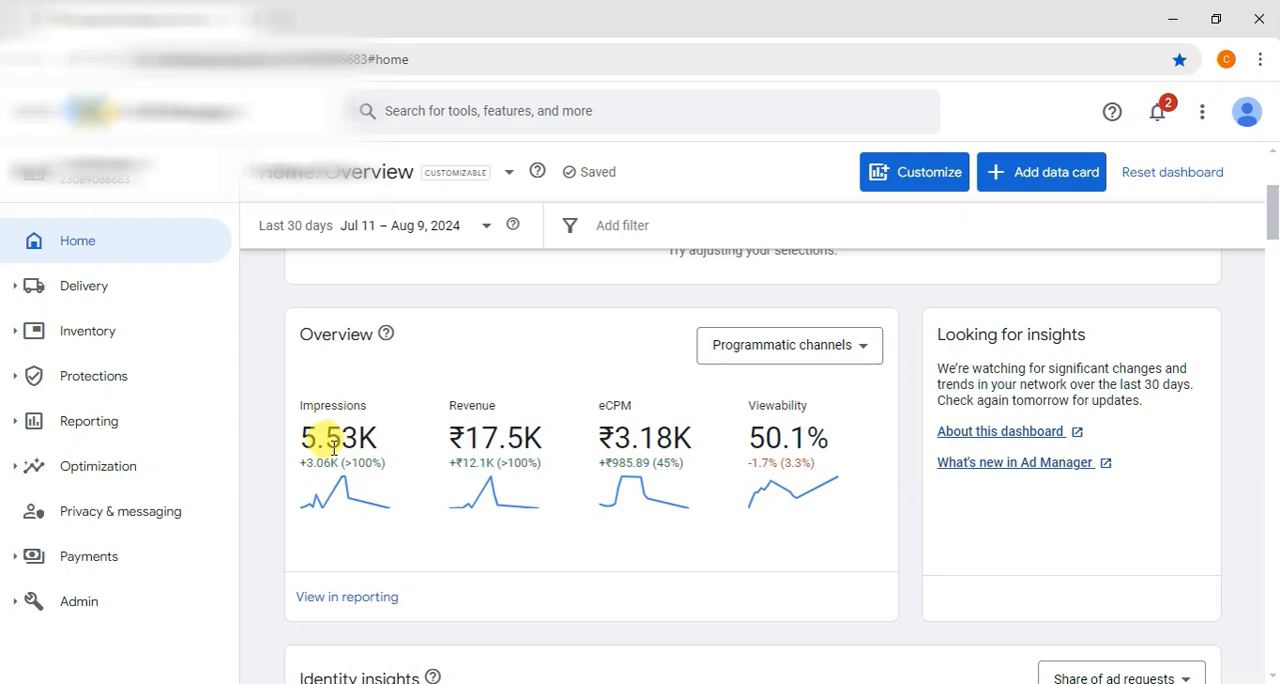
# Step: Examine the 30-day impressions, eCPM and revenue in the Overview card, plus the performance chart and Demand comparison
pyautogui.moveTo(300, 437); pyautogui.dragTo(354, 437)
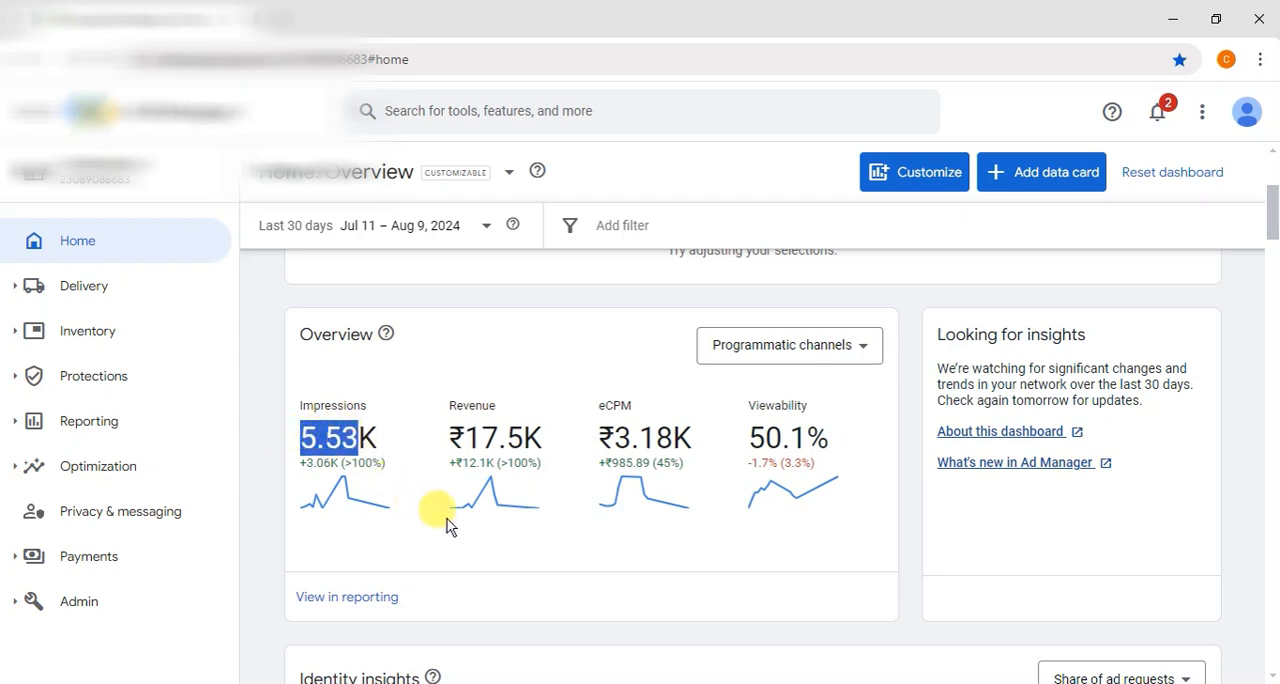
pyautogui.moveTo(614, 437); pyautogui.dragTo(673, 435)
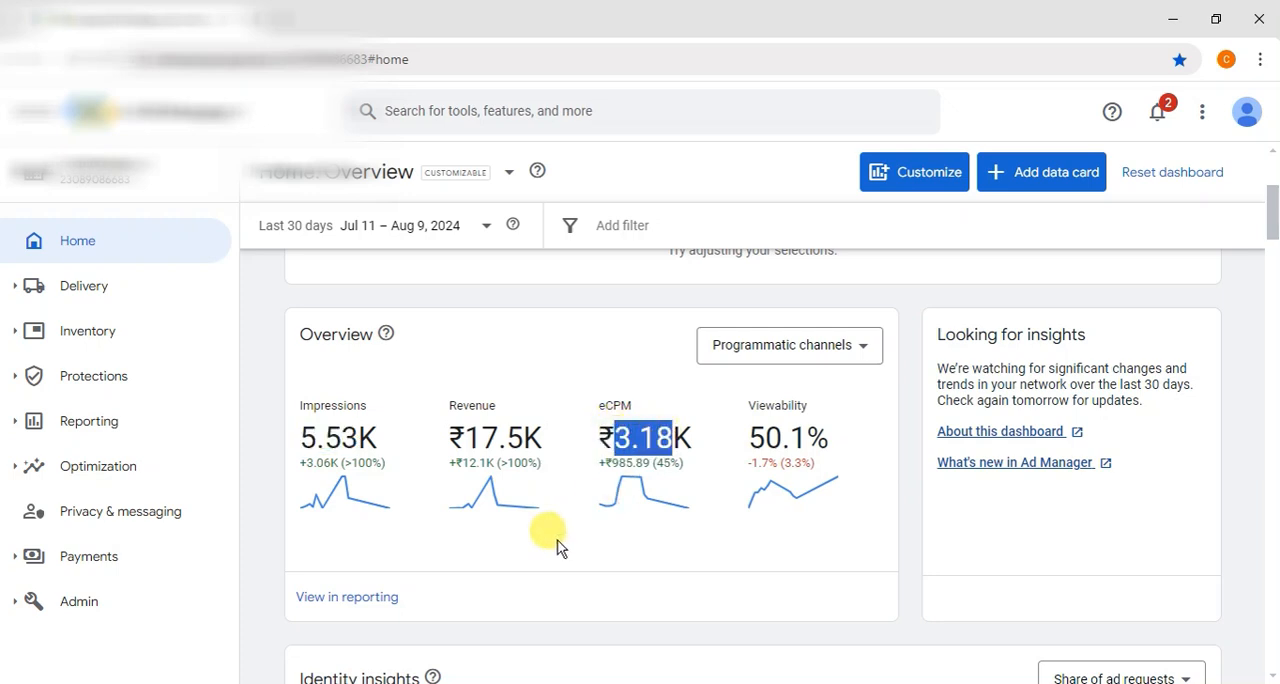
pyautogui.moveTo(462, 437); pyautogui.dragTo(510, 428)
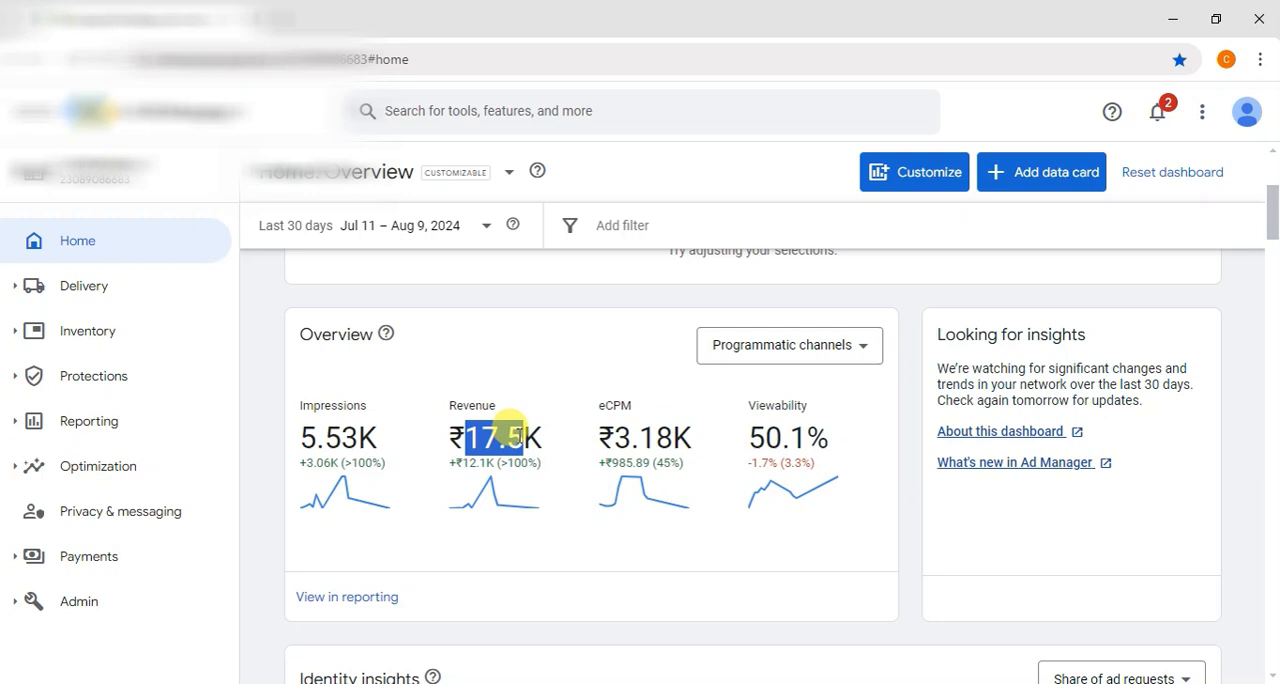
pyautogui.scroll(-15, 514, 440)
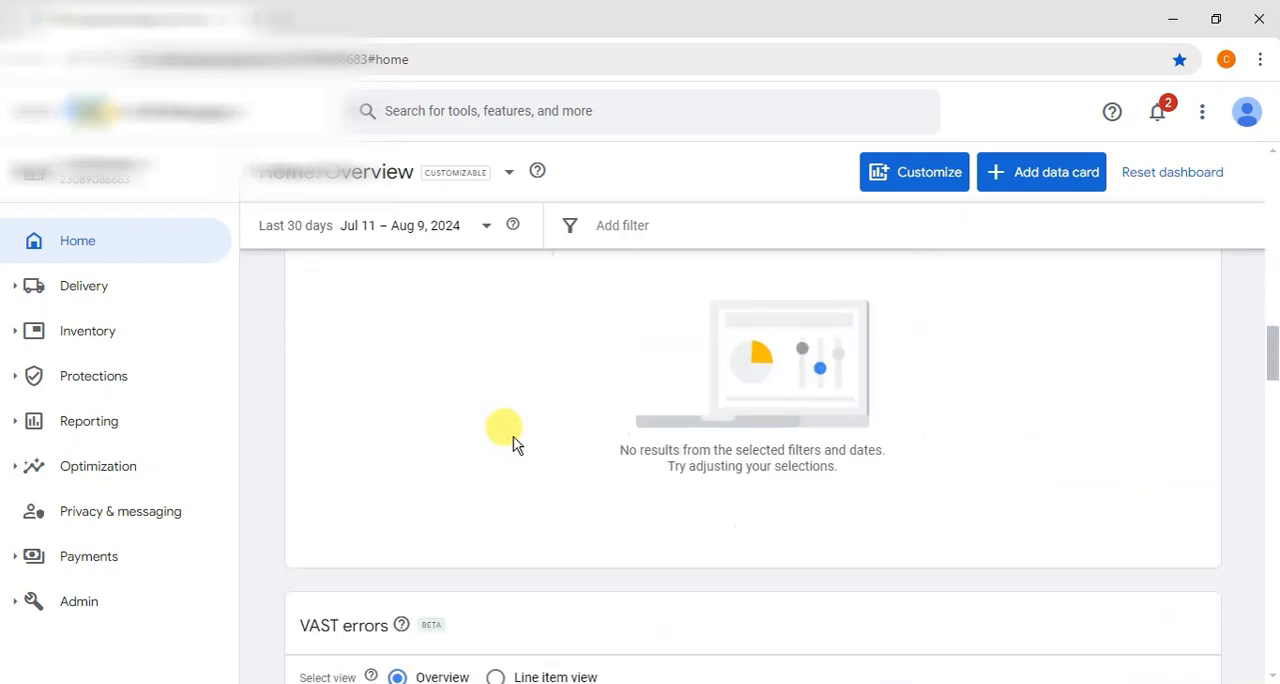
pyautogui.scroll(-15, 511, 443)
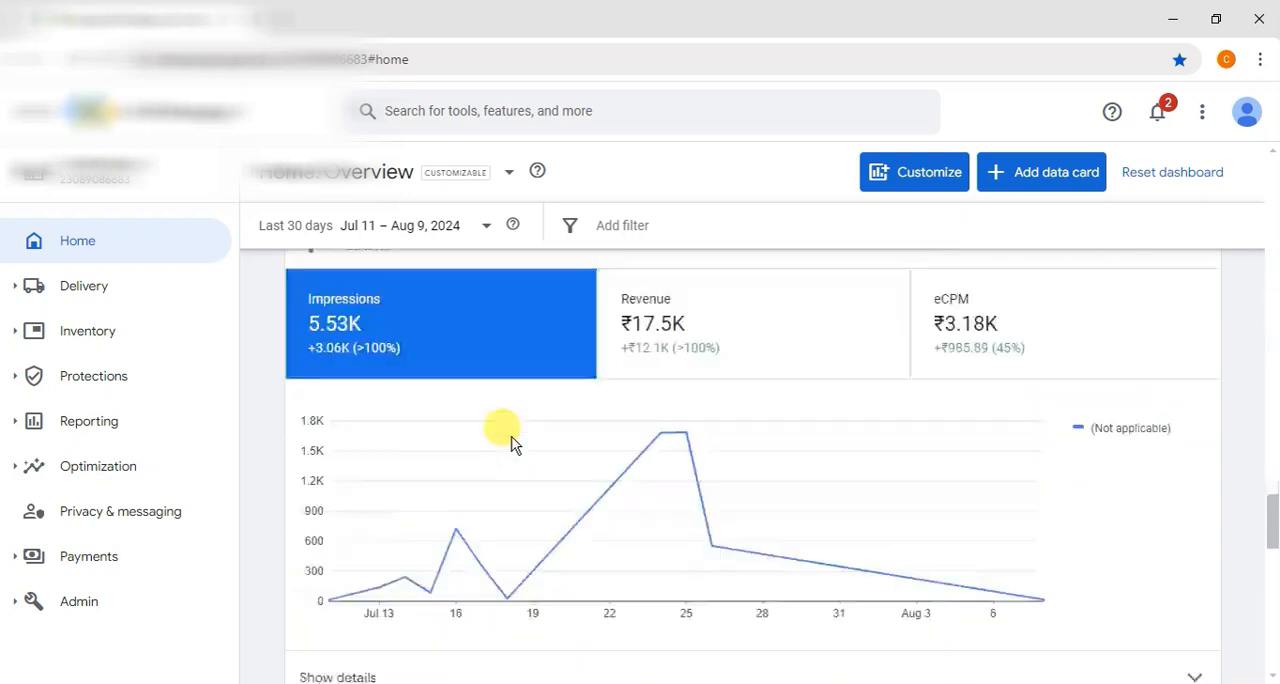
pyautogui.scroll(-3, 511, 443)
pyautogui.scroll(3, 511, 443)
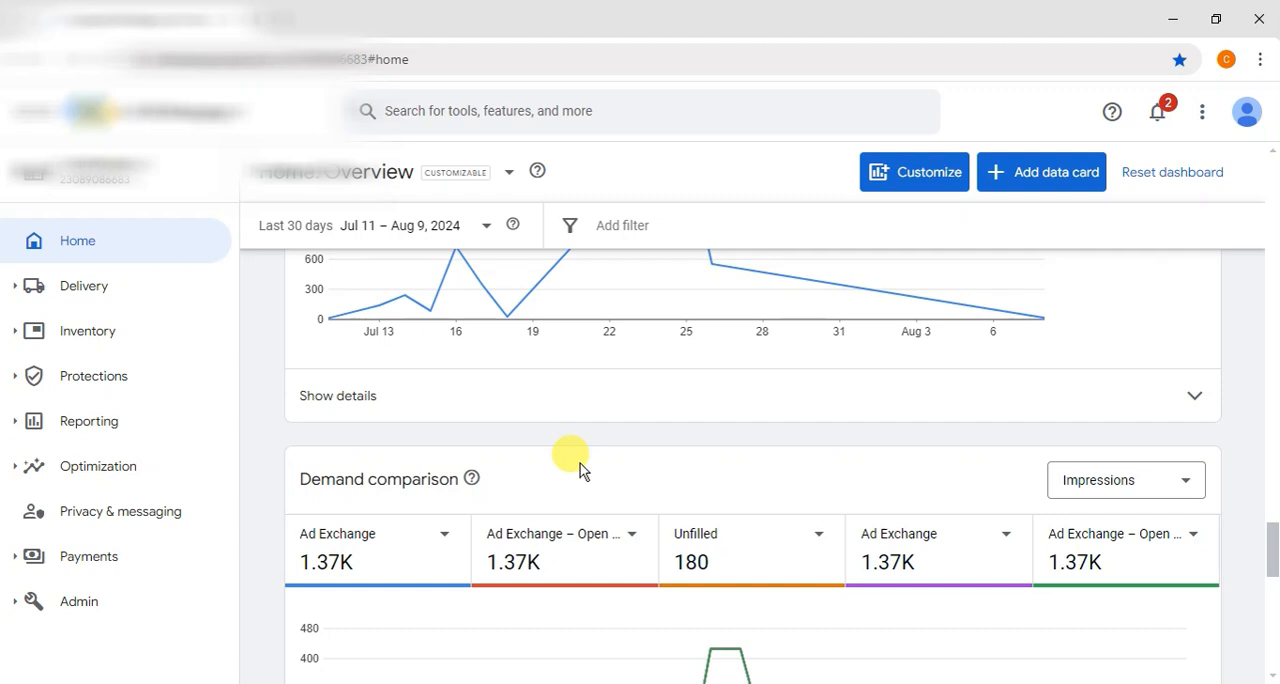
# Step: Reload the home dashboard and expand the Delivery section to show its subpages
pyautogui.press('F5')
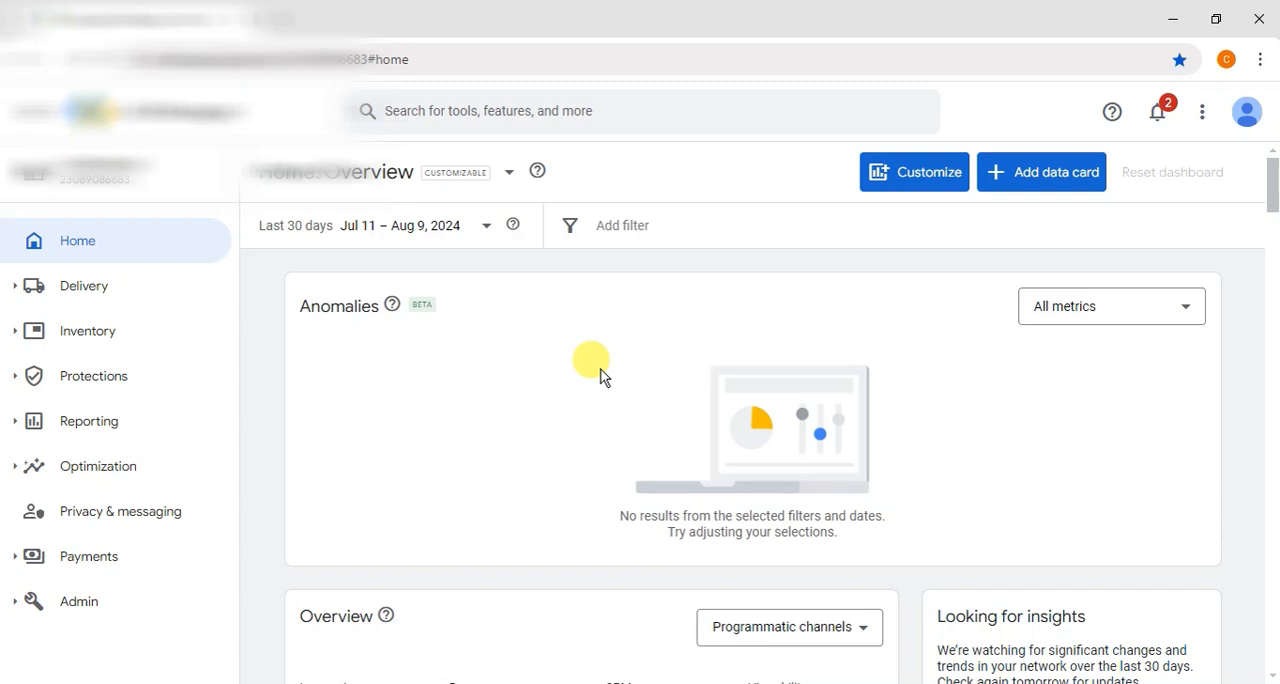
pyautogui.scroll(-3, 600, 375)
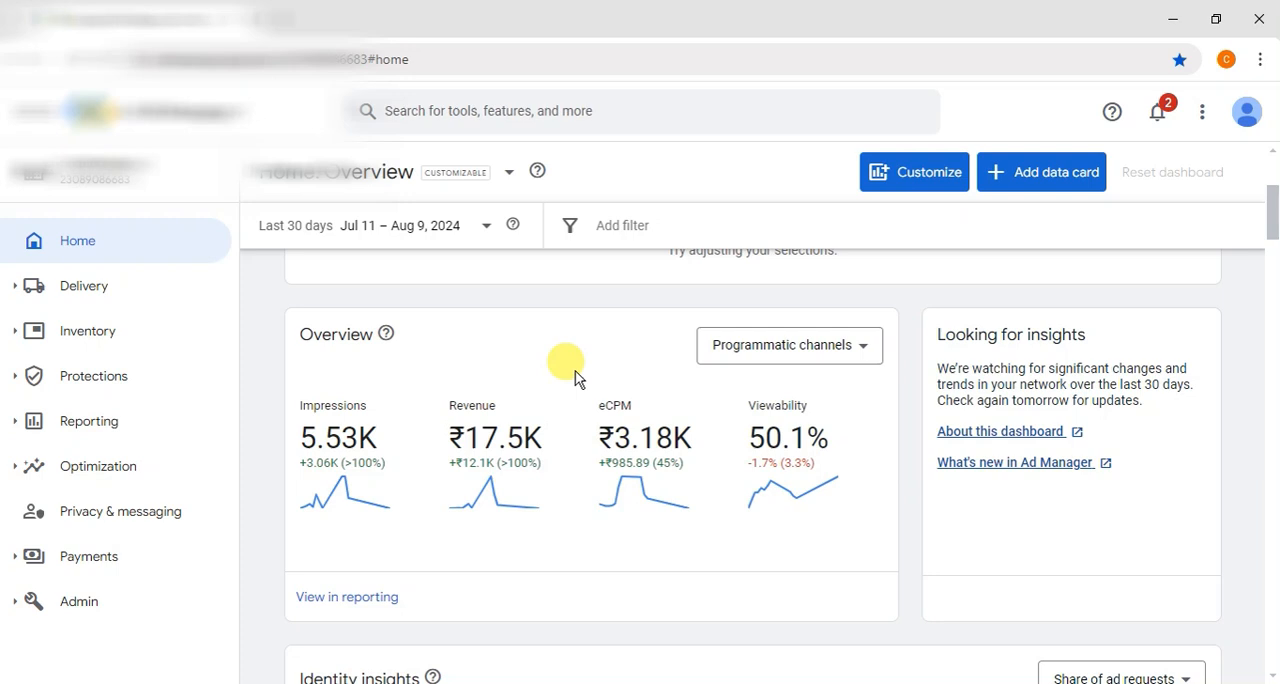
pyautogui.click(86, 290)
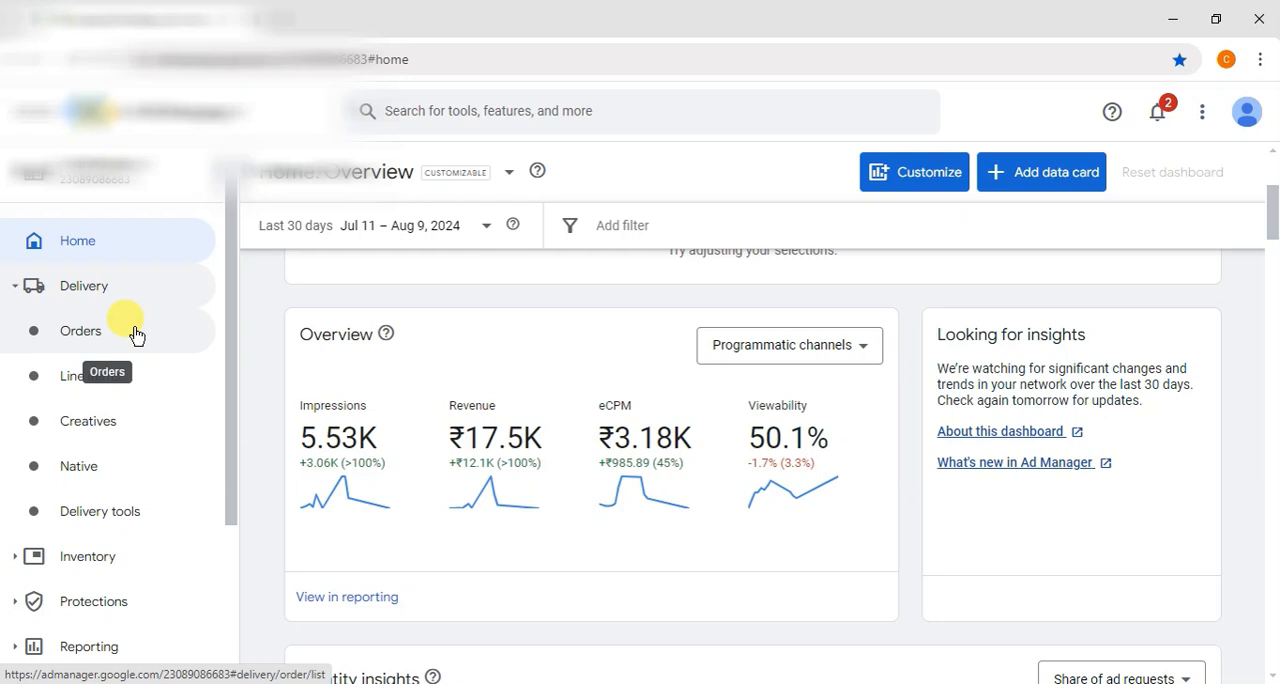
# Step: Switch from the Delivery section to Inventory and open its list of ad units
pyautogui.click(128, 333)
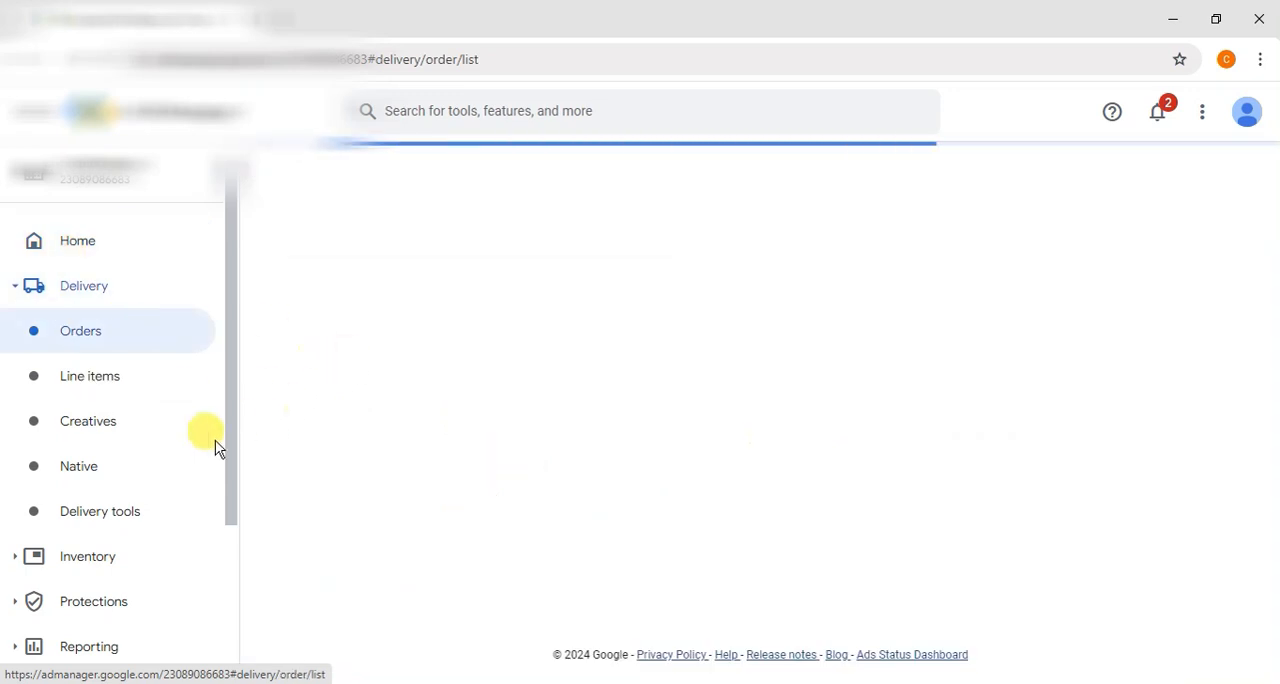
pyautogui.click(110, 292)
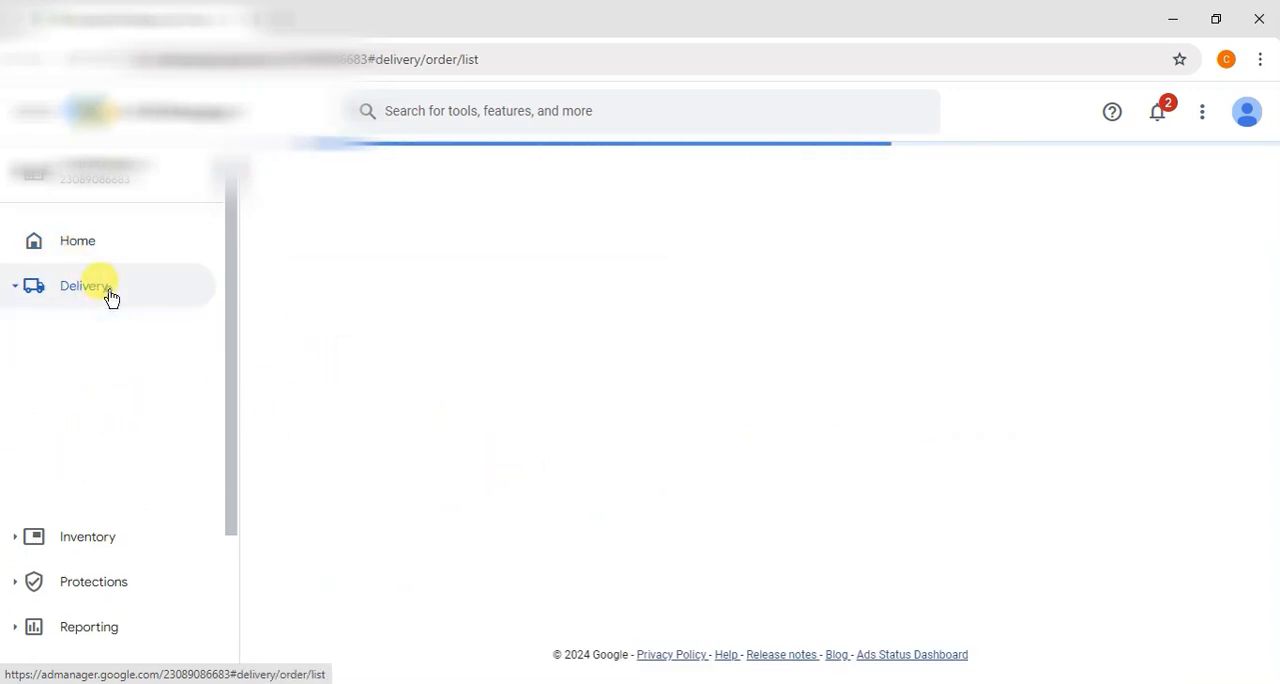
pyautogui.click(106, 334)
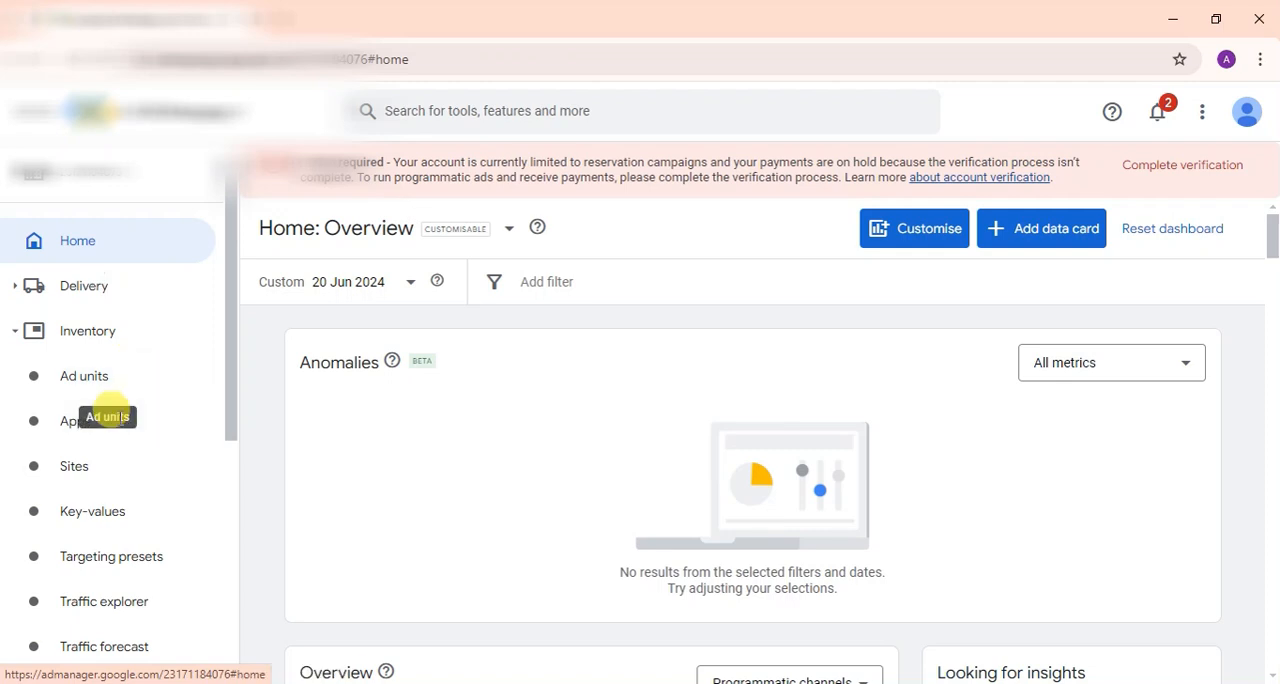
pyautogui.click(84, 375)
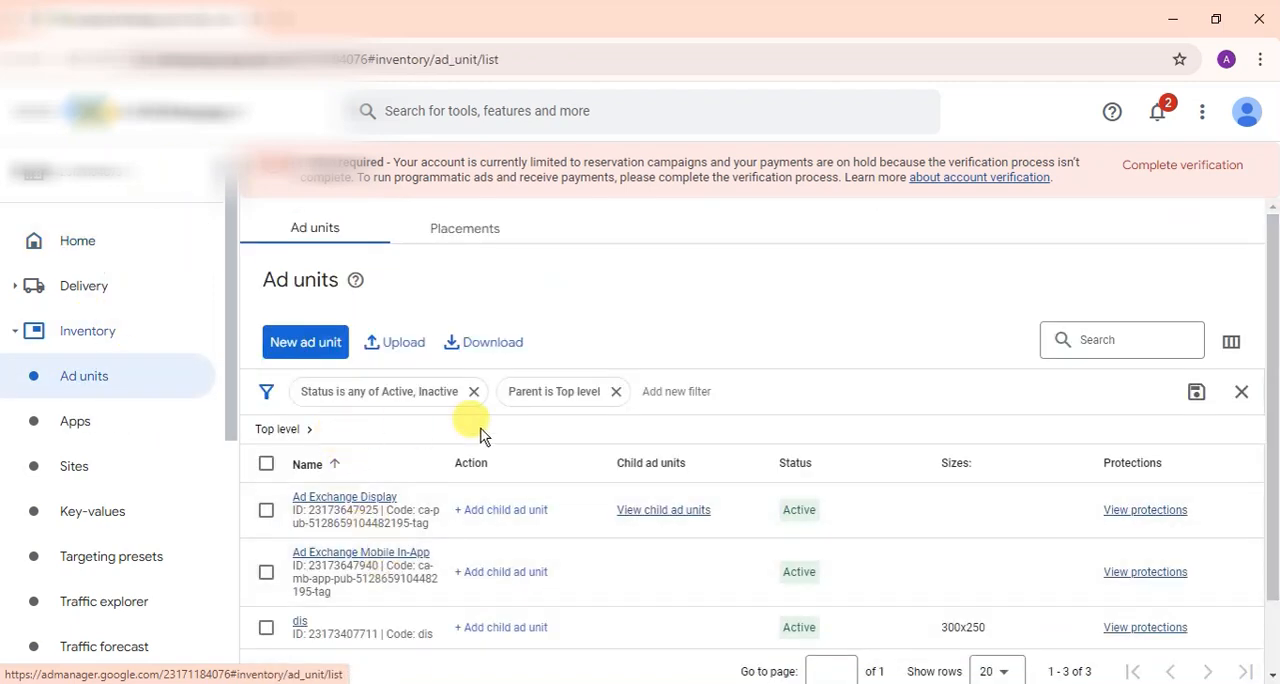
pyautogui.scroll(-1, 480, 433)
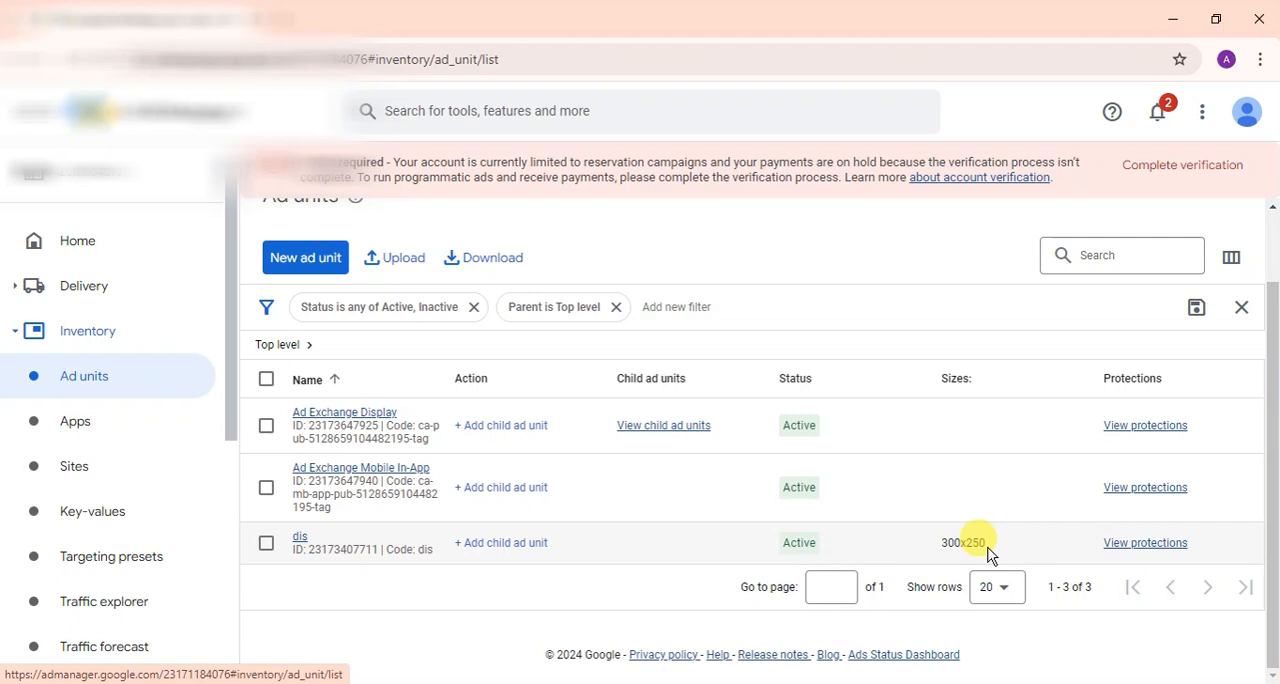
# Step: Start a new top-level ad unit and set its name, code and description to "asf"
pyautogui.click(278, 255)
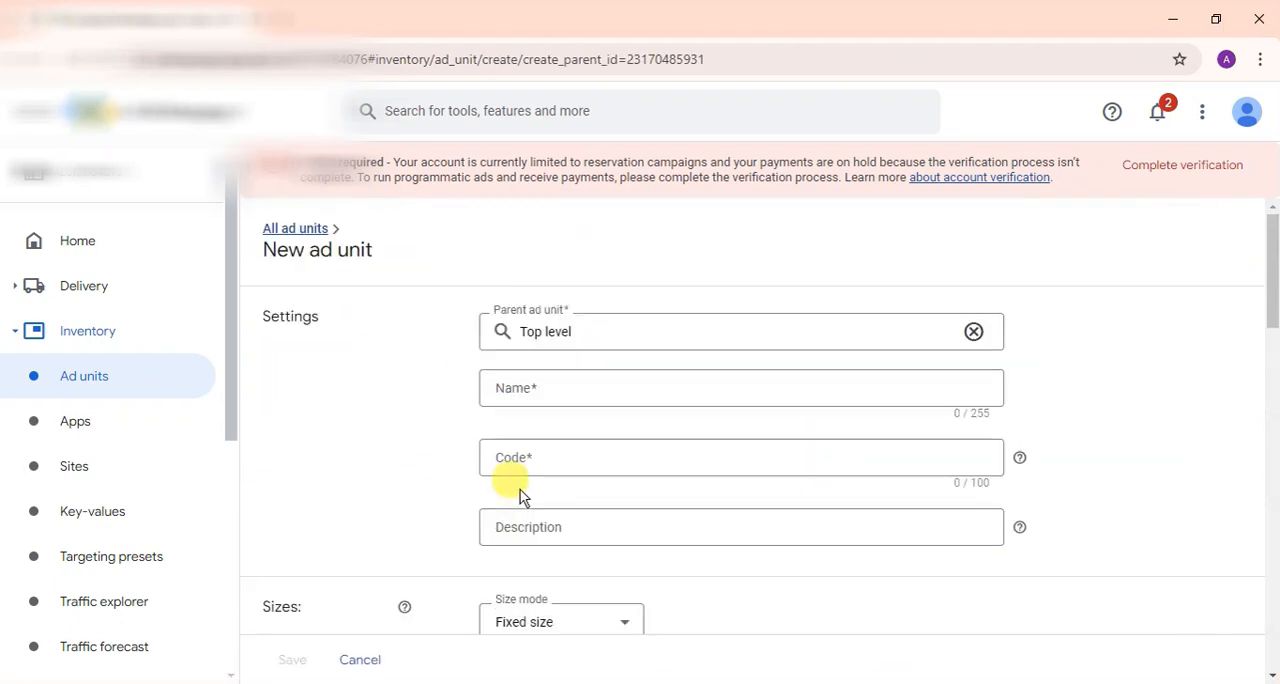
pyautogui.click(562, 394)
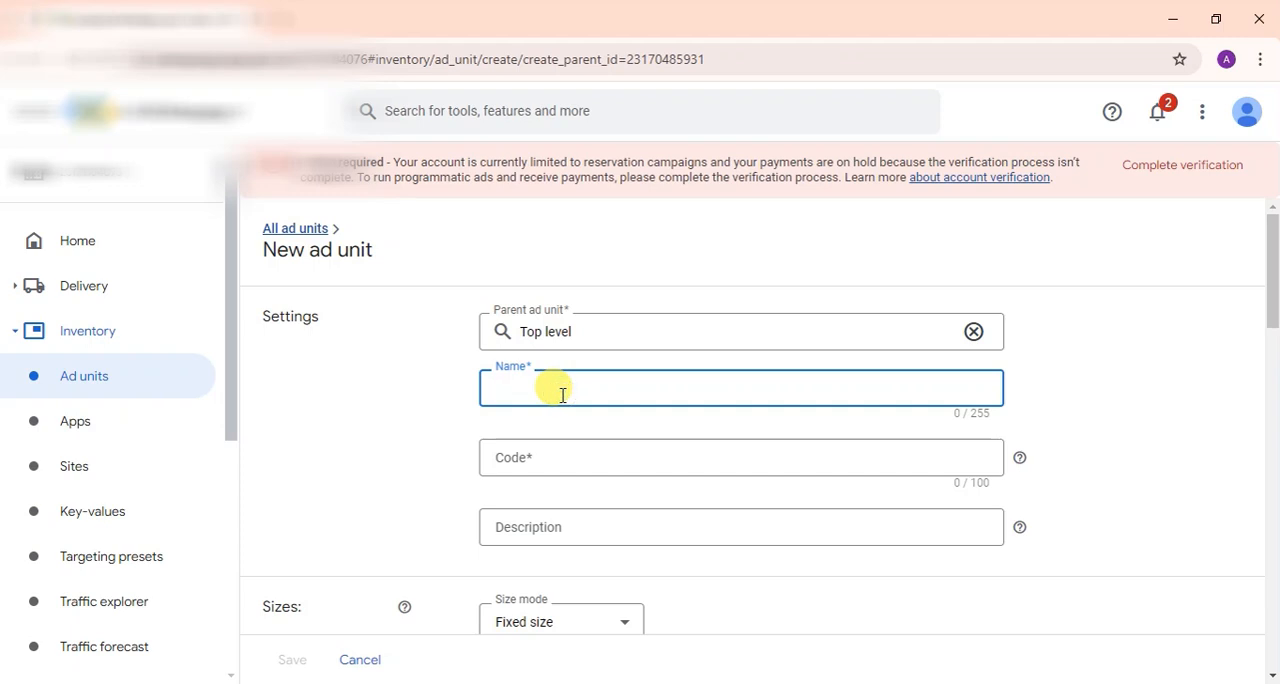
pyautogui.write('asf')
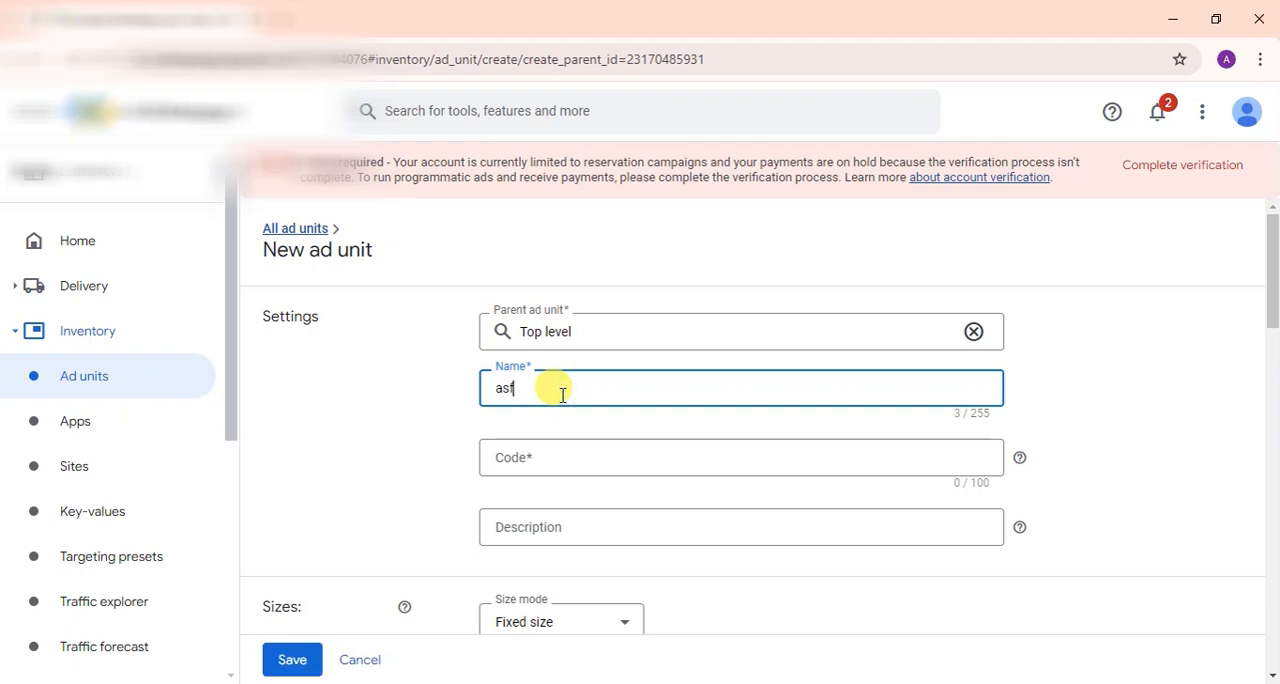
pyautogui.hotkey('ctrl', 'a')
pyautogui.hotkey('ctrl', 'c')
pyautogui.click(500, 457)
pyautogui.hotkey('ctrl', 'v')
pyautogui.click(510, 521)
pyautogui.hotkey('ctrl', 'v')
# Step: Add the fixed size 300x1050 (Custom) to the asf ad unit and save it
pyautogui.scroll(-3, 505, 520)
pyautogui.click(573, 395)
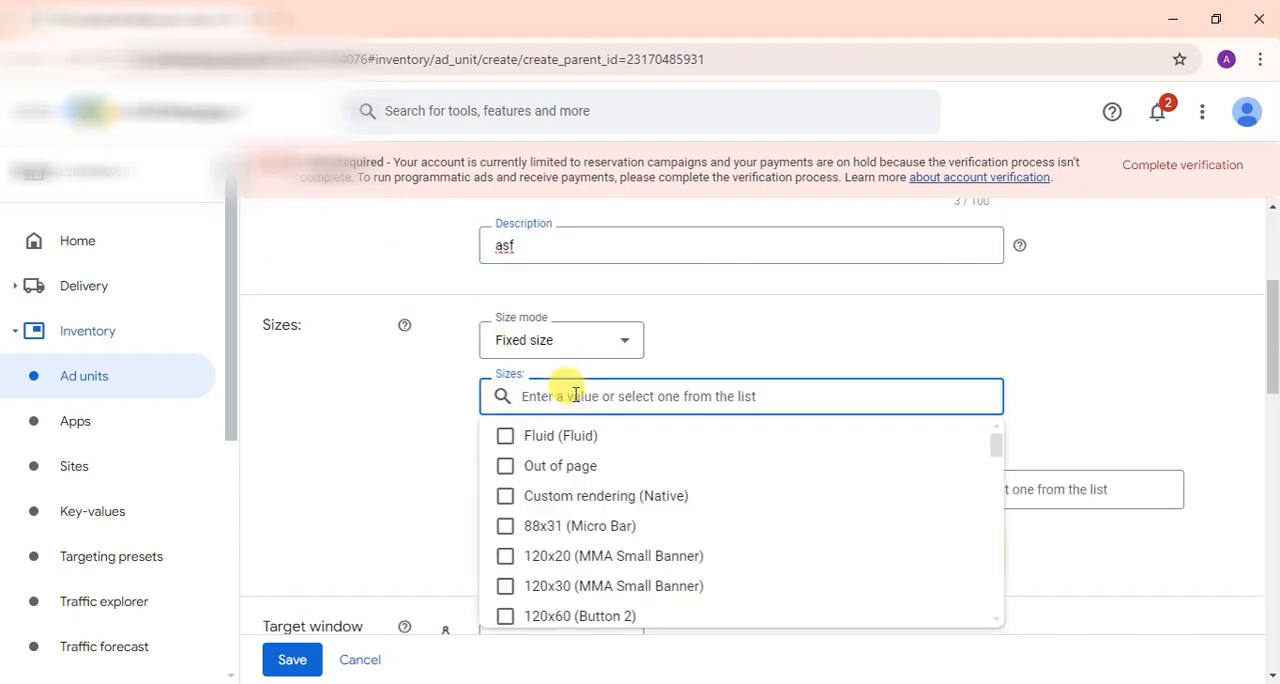
pyautogui.write('300')
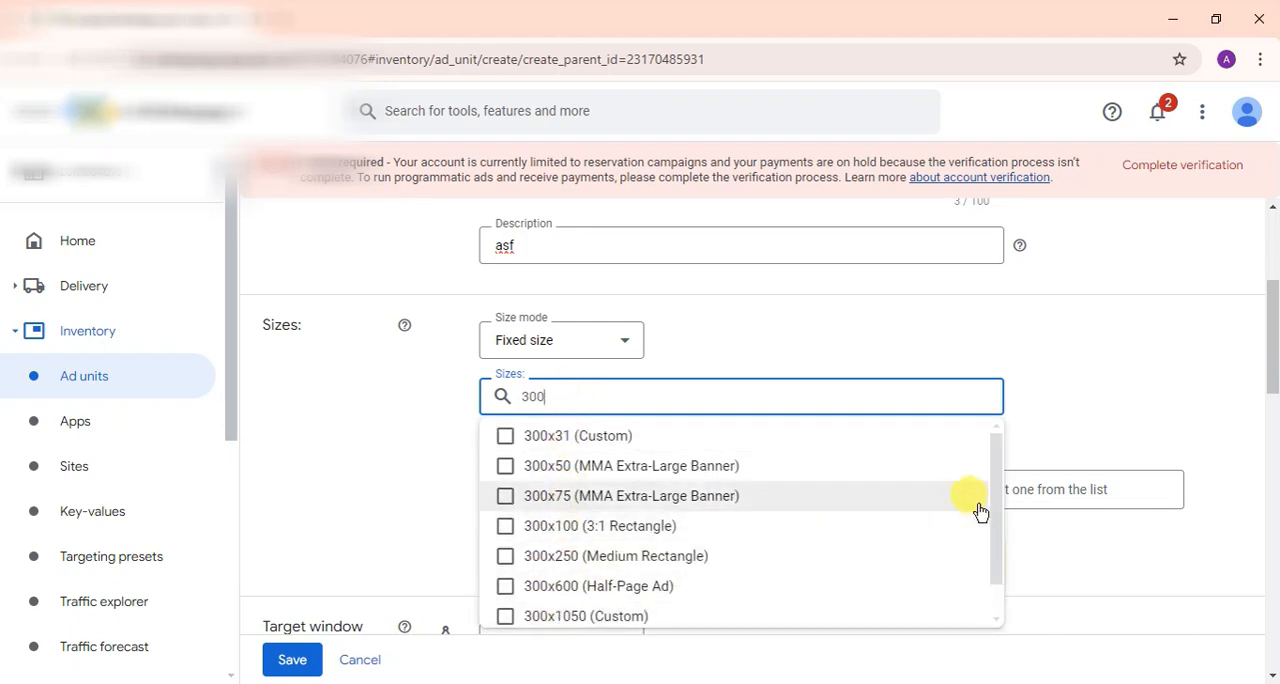
pyautogui.moveTo(997, 498); pyautogui.dragTo(997, 547)
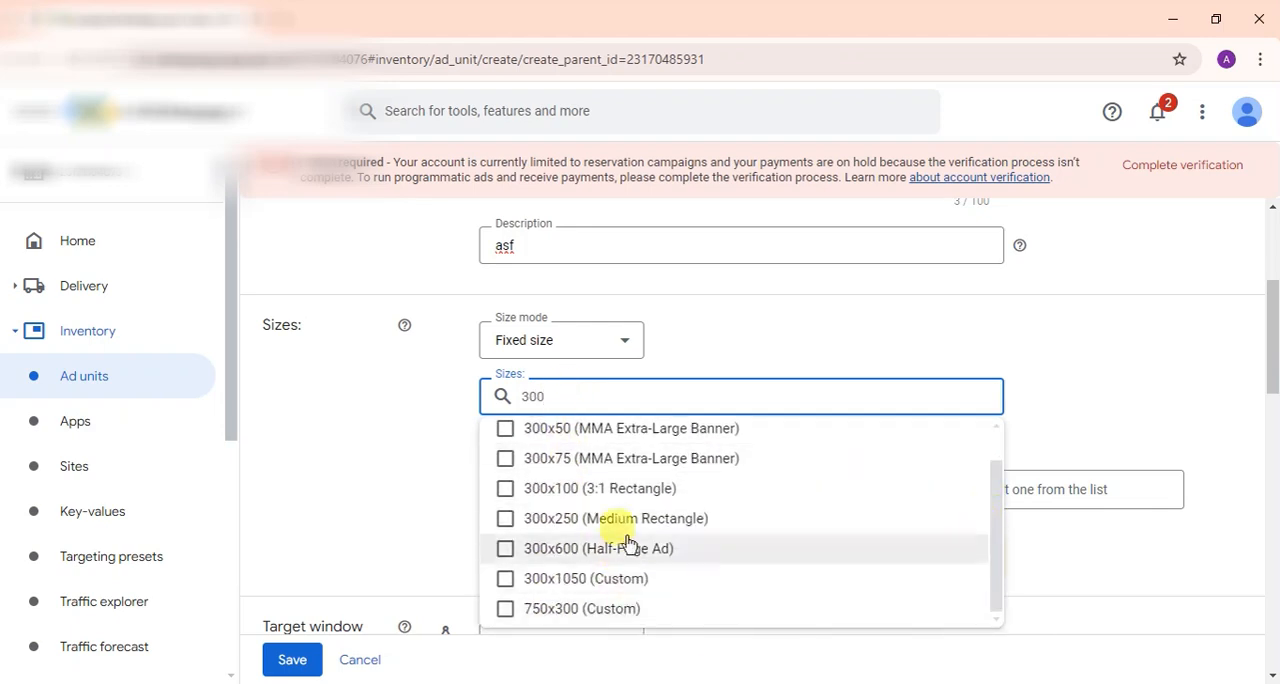
pyautogui.click(509, 579)
pyautogui.click(365, 427)
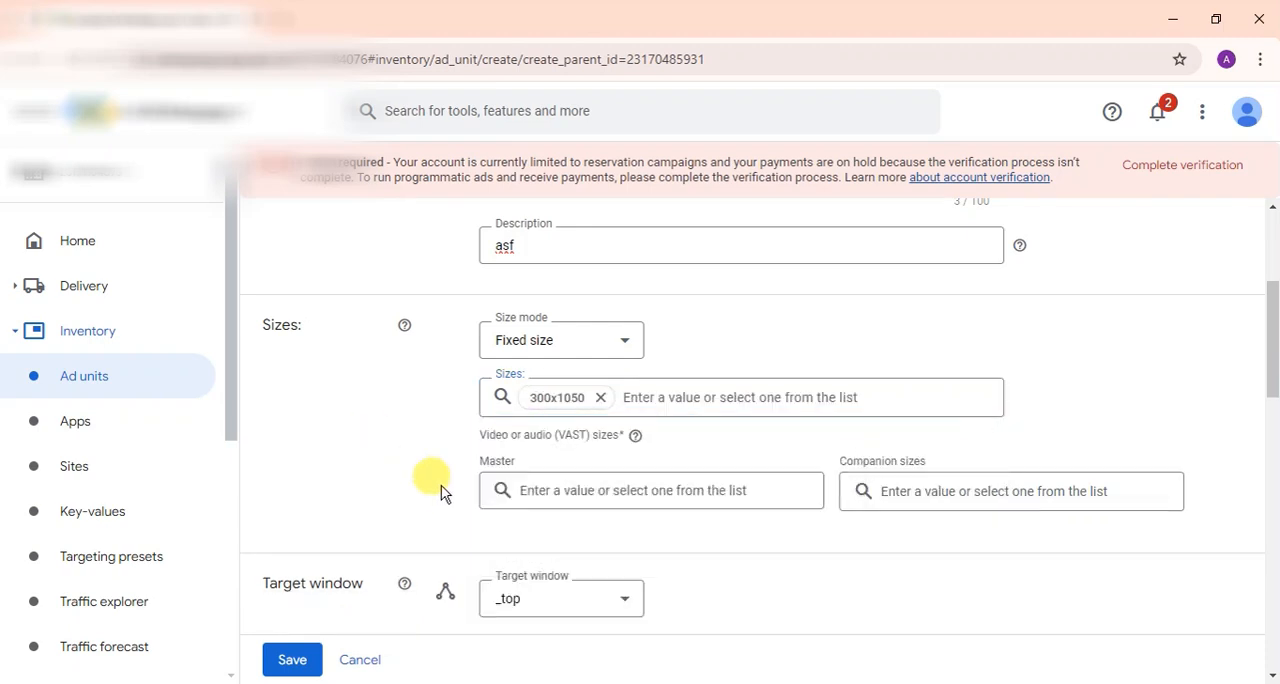
pyautogui.scroll(-15, 441, 485)
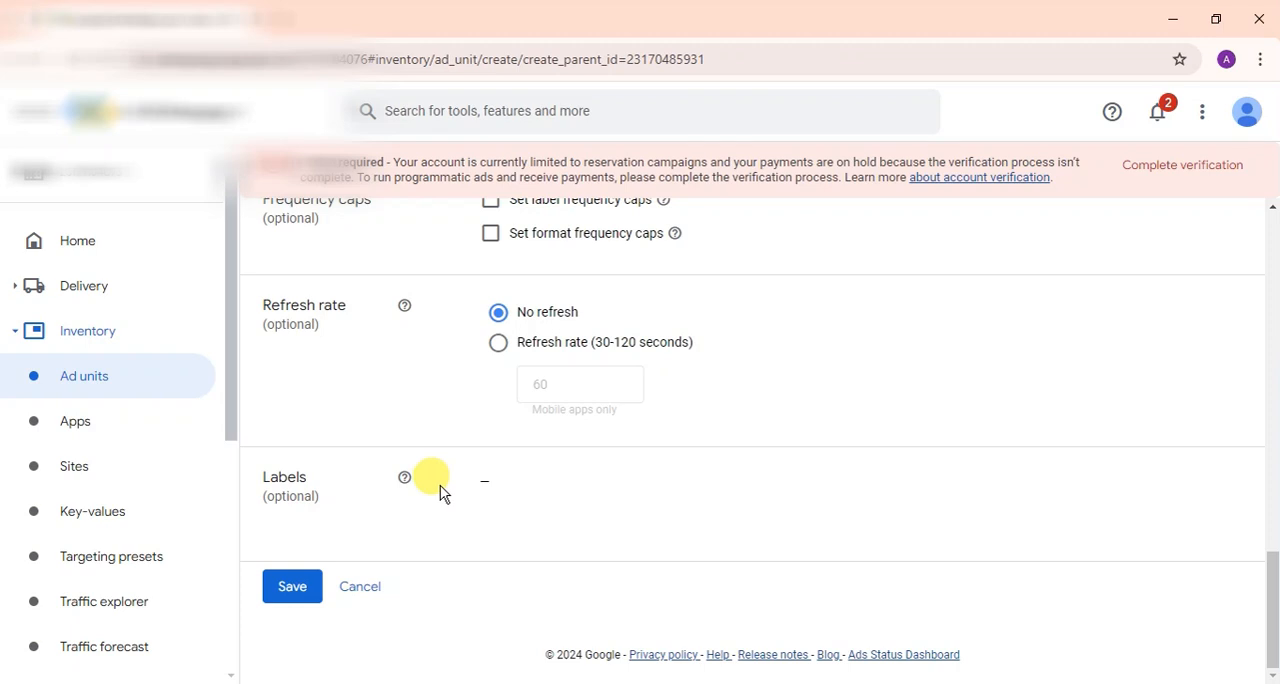
pyautogui.click(290, 588)
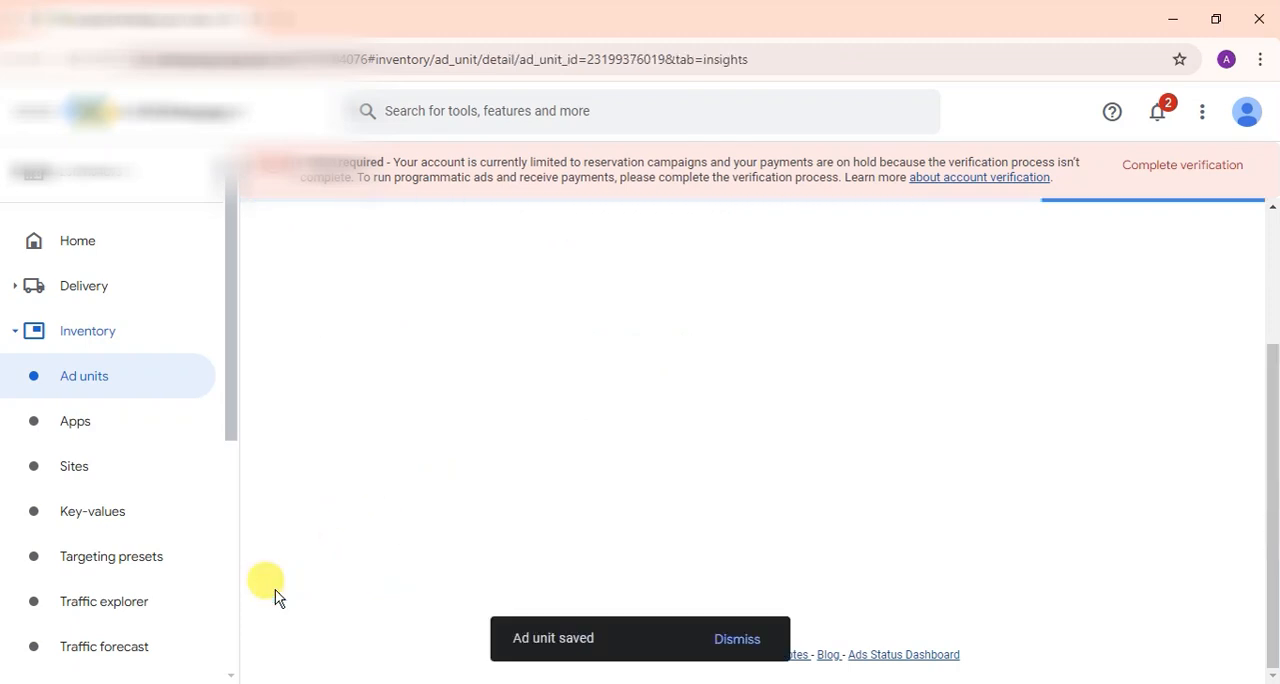
# Step: Open the tag options for the asf ad unit with Google Publisher Tag as the tag type
pyautogui.scroll(4, 624, 523)
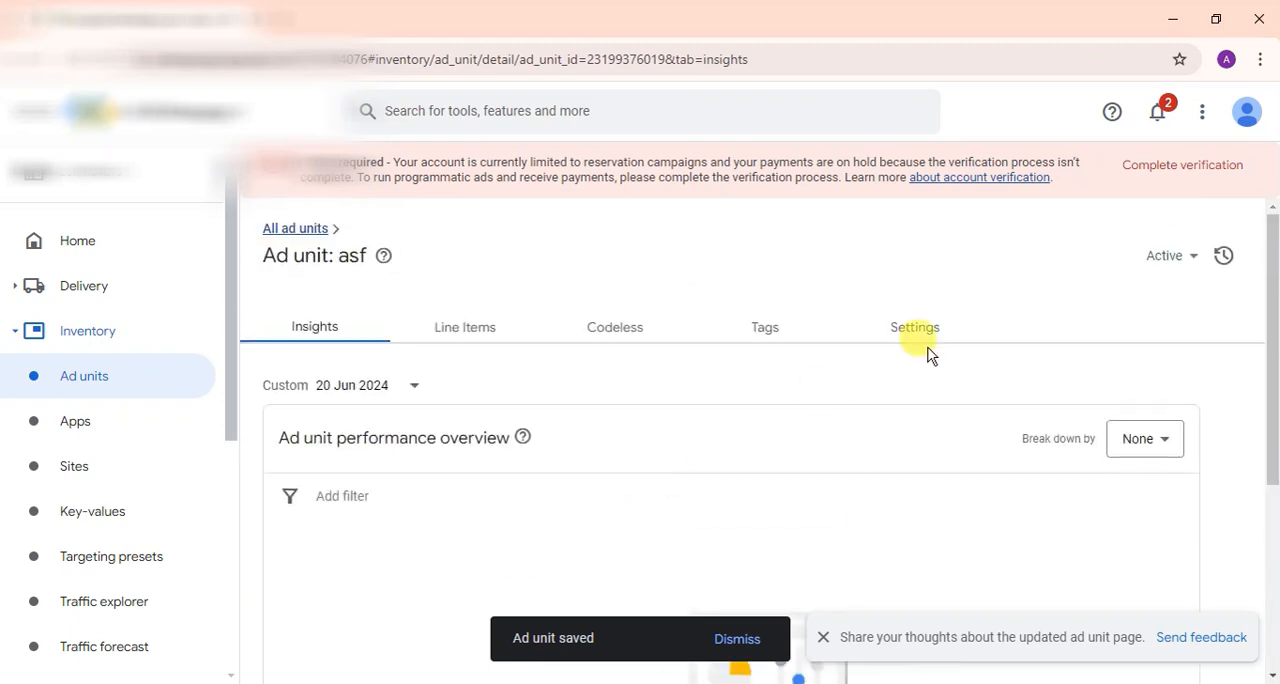
pyautogui.click(740, 336)
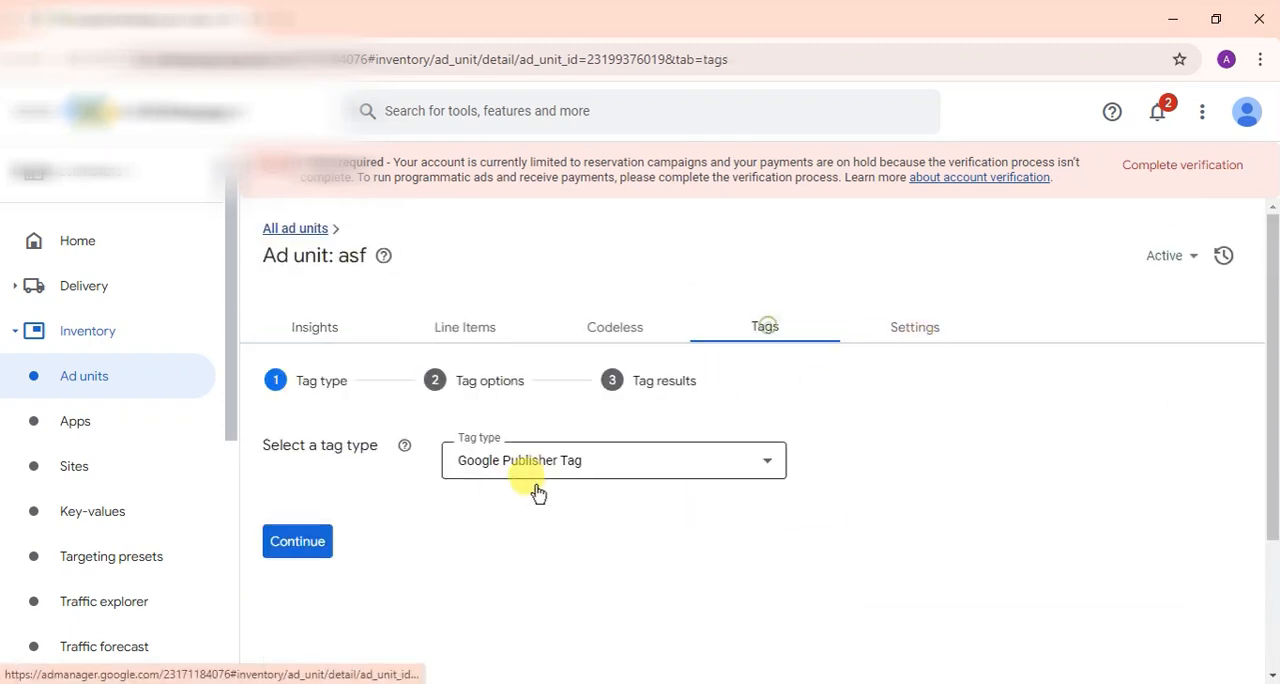
pyautogui.click(308, 541)
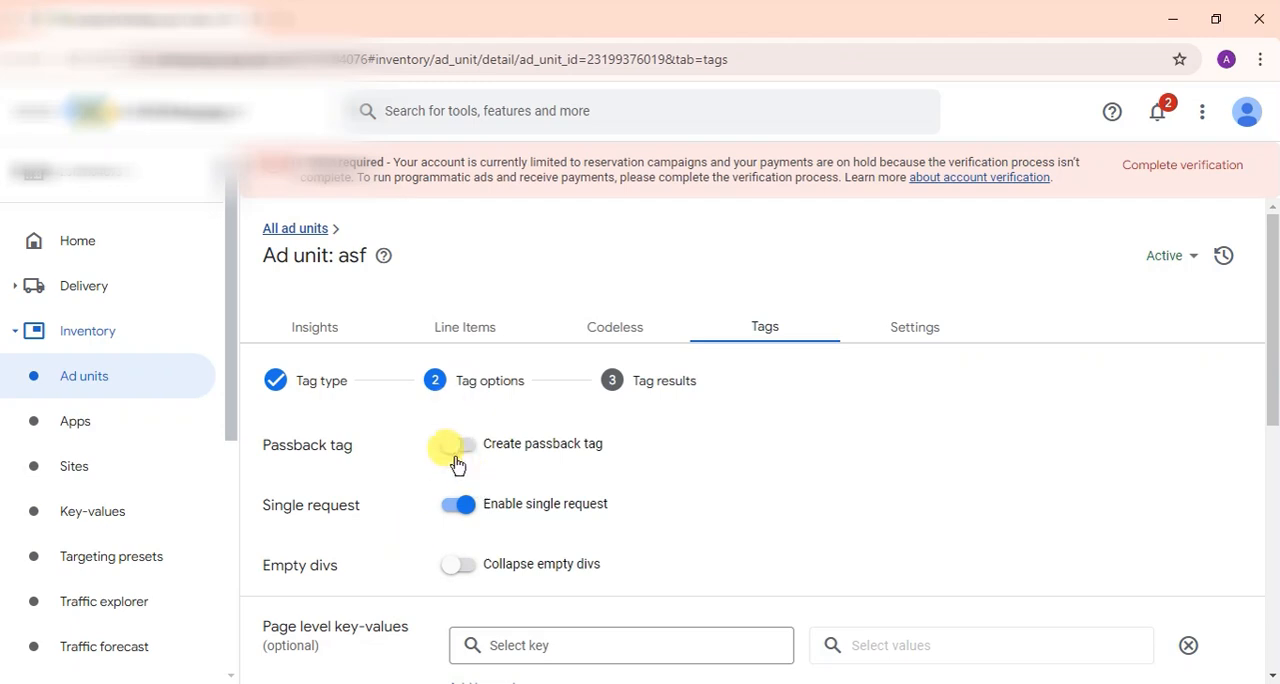
pyautogui.click(455, 505)
pyautogui.click(452, 508)
pyautogui.scroll(-5, 440, 515)
pyautogui.scroll(3, 428, 522)
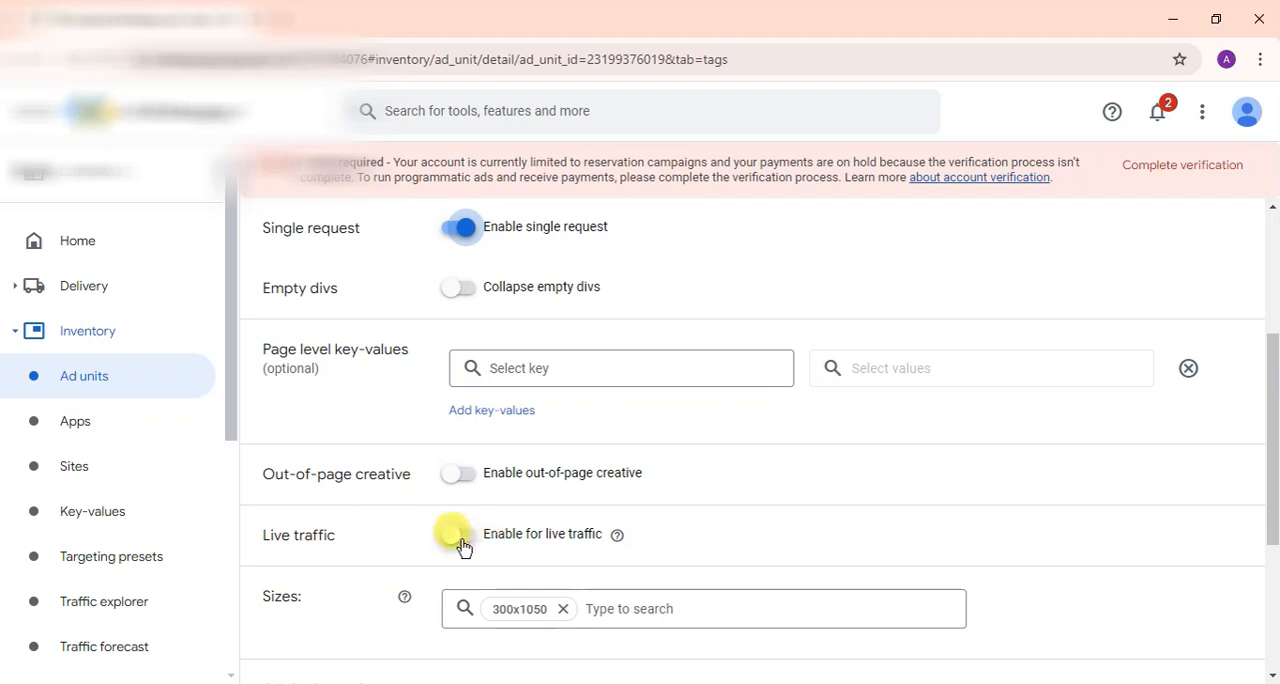
pyautogui.click(458, 538)
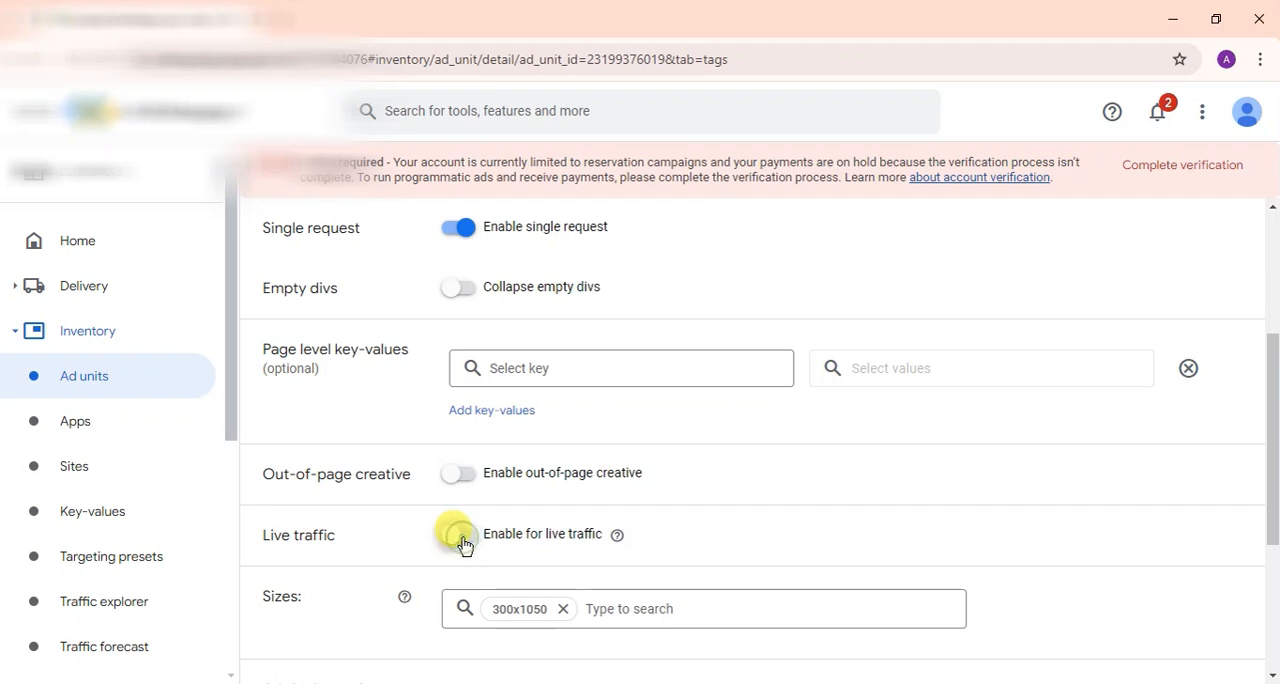
pyautogui.click(460, 538)
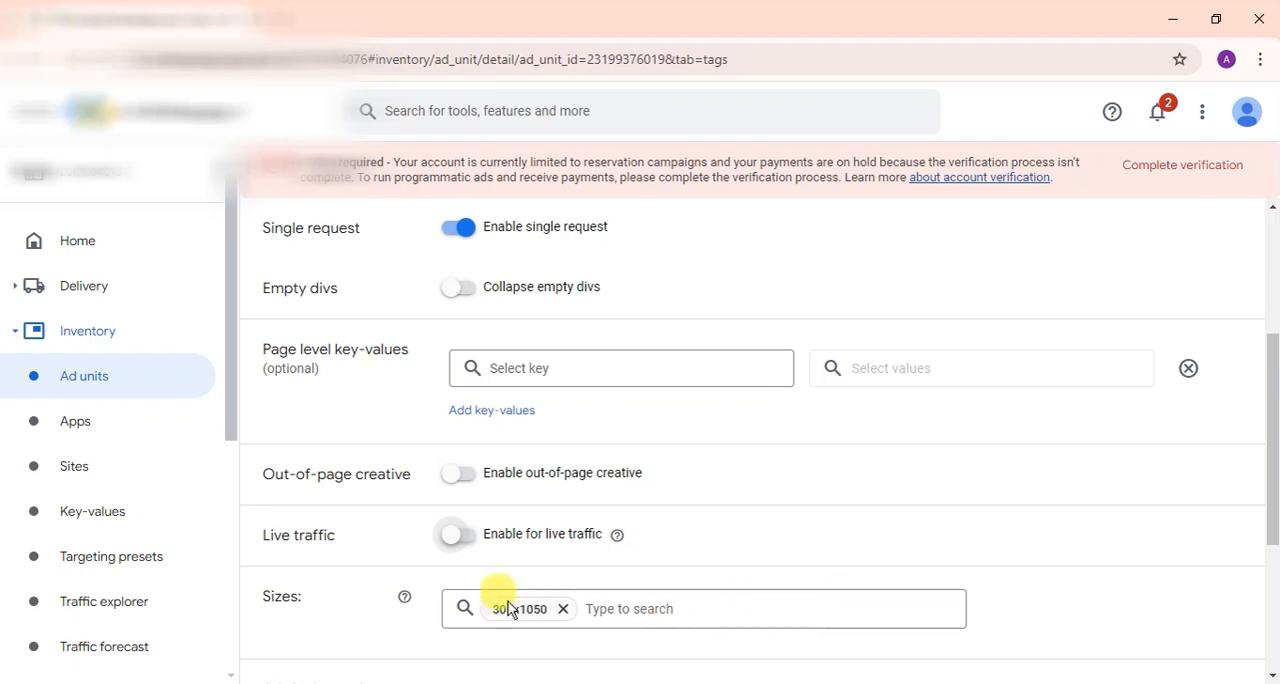
# Step: Generate the asf ad unit's tags and copy the tag code meant for the HTML head
pyautogui.scroll(-3, 366, 563)
pyautogui.click(372, 538)
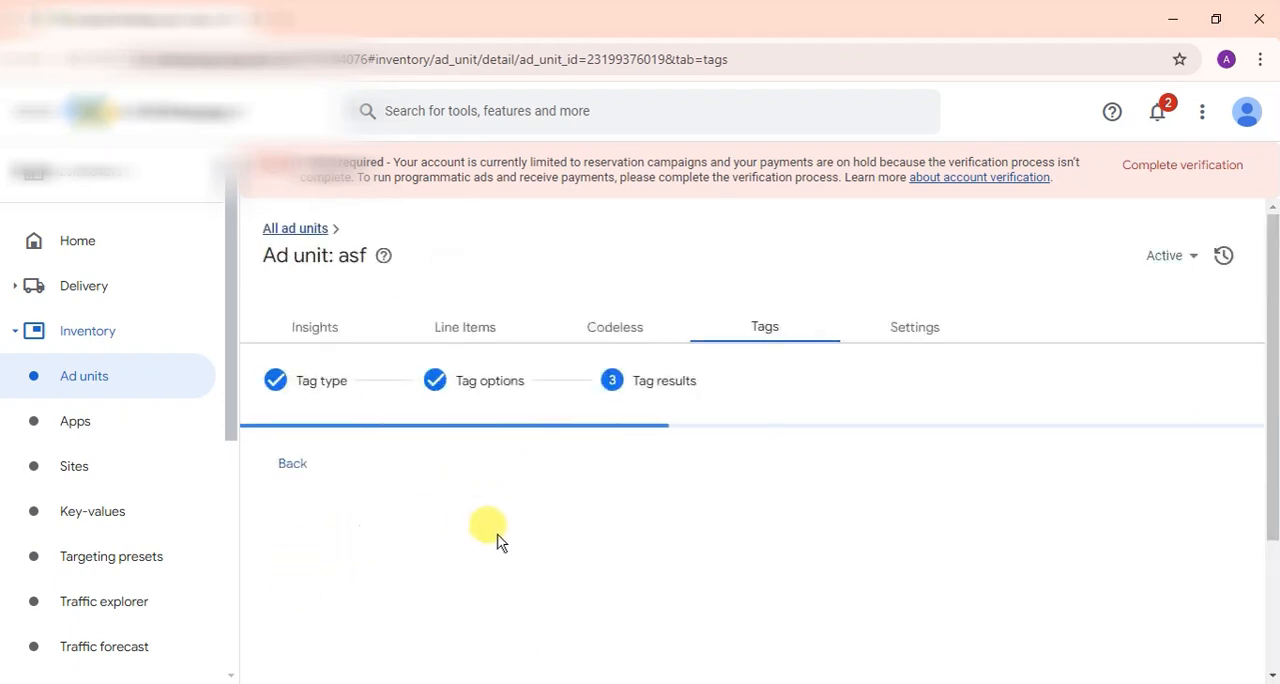
pyautogui.scroll(-3, 409, 537)
pyautogui.click(474, 370)
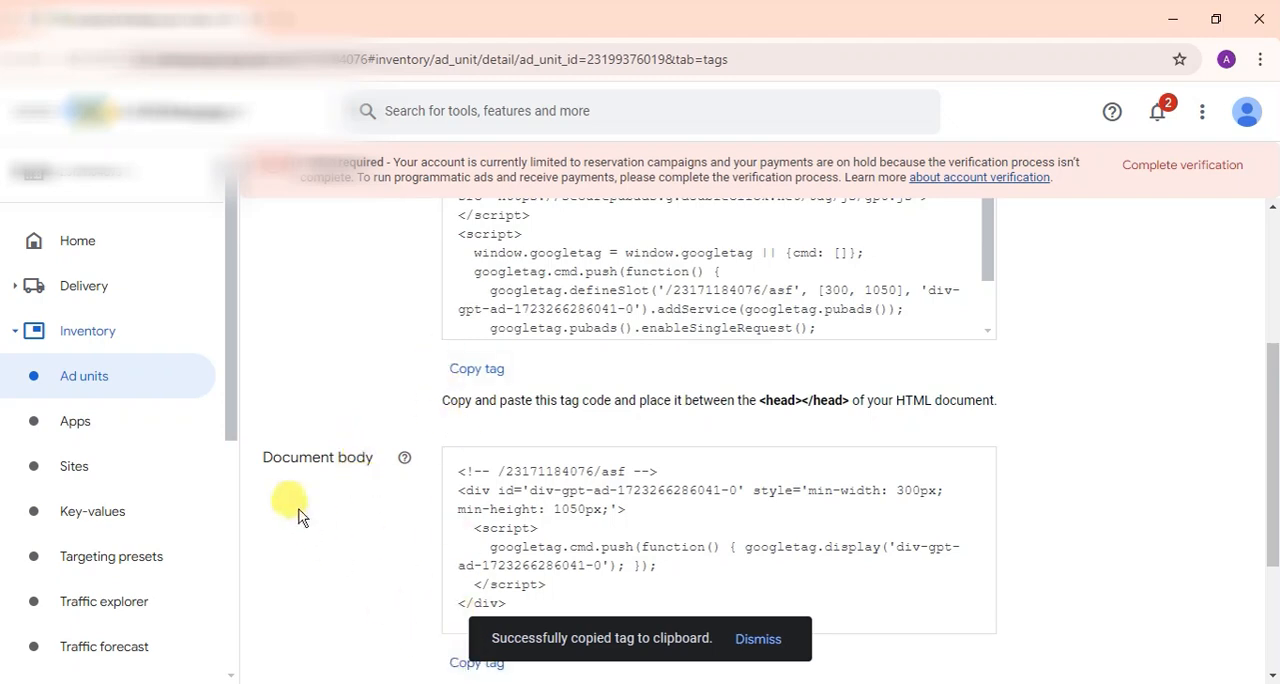
# Step: Return to the list of ad units, reload it and check the size of the asf ad unit
pyautogui.click(143, 380)
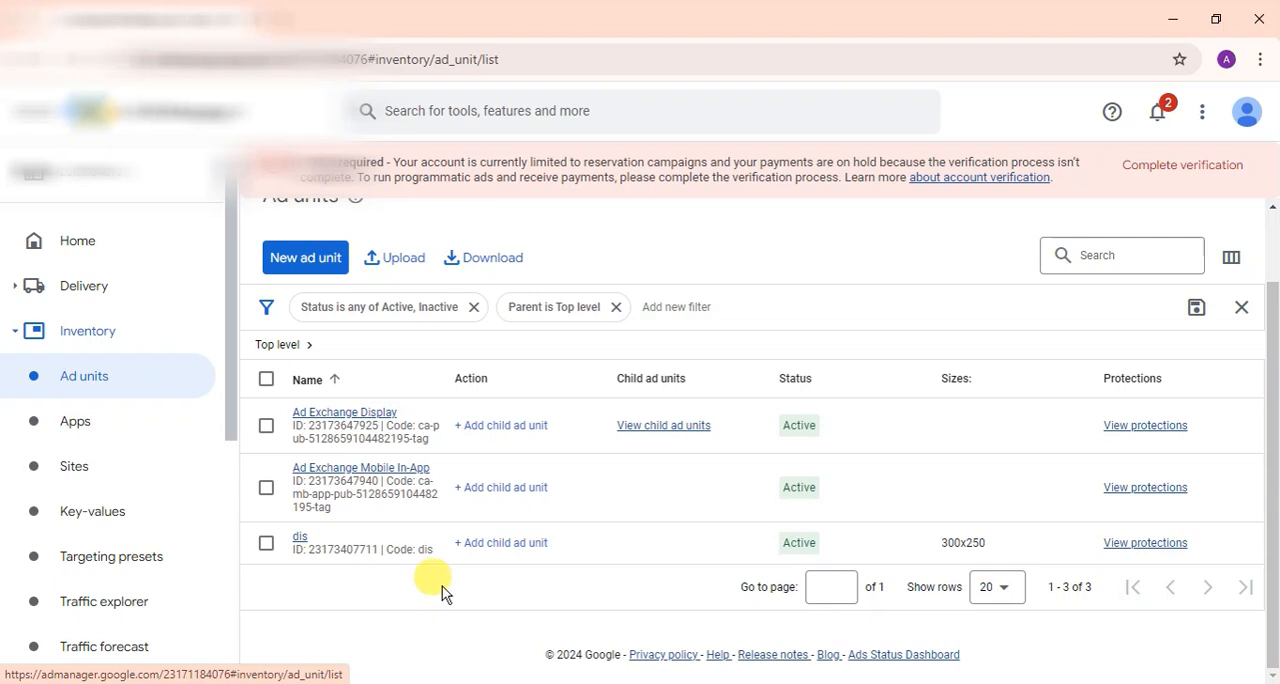
pyautogui.press('F5')
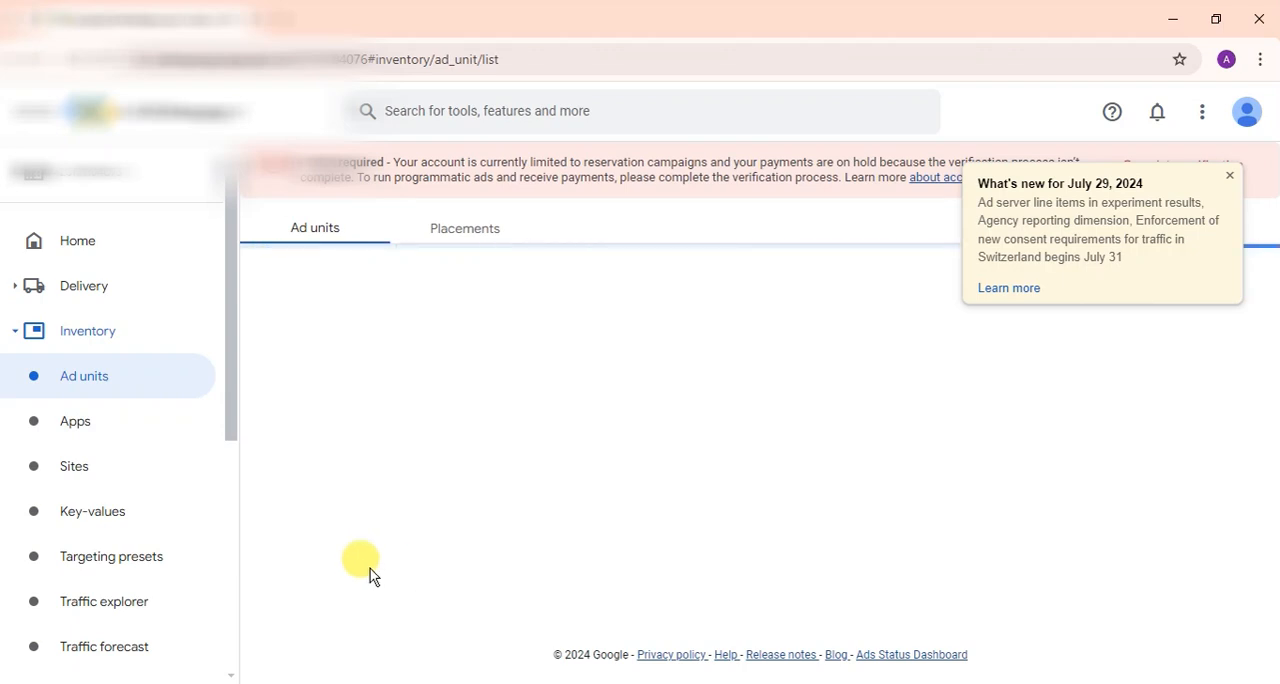
pyautogui.scroll(-2, 370, 568)
pyautogui.scroll(2, 357, 563)
pyautogui.scroll(-2, 314, 551)
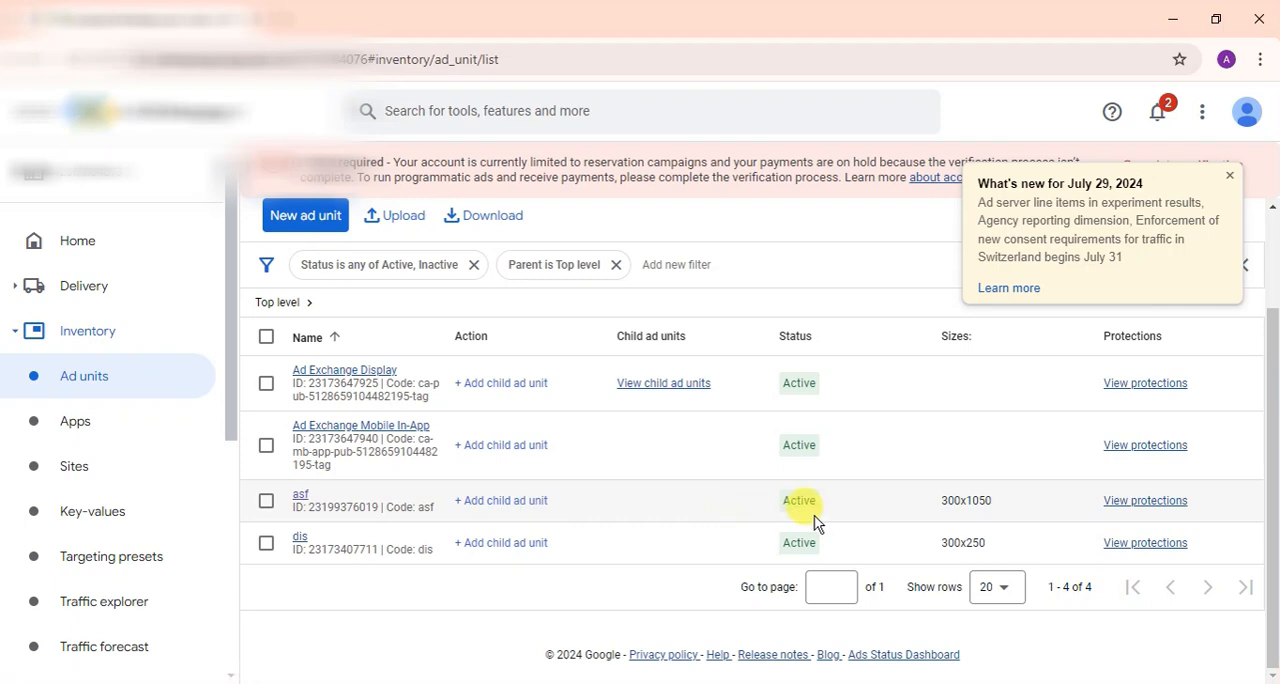
pyautogui.moveTo(942, 548); pyautogui.dragTo(993, 502)
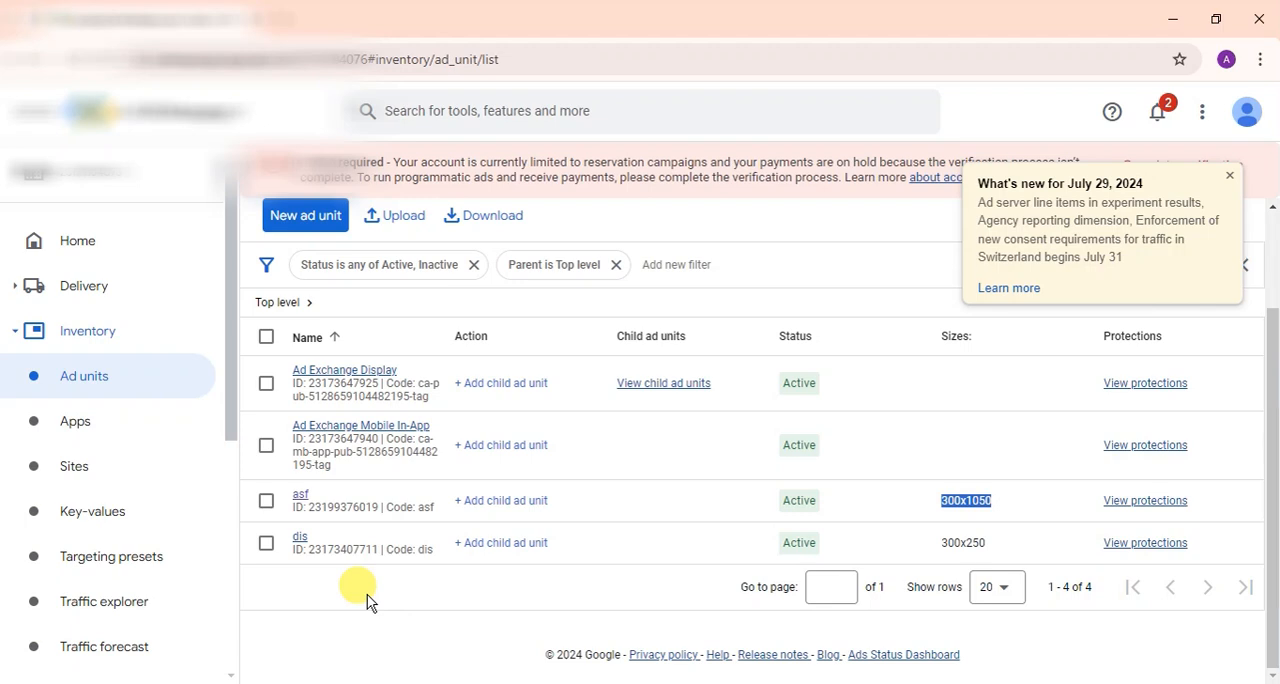
# Step: Start a child ad unit under Ad Exchange Display with "ad1" as its name, code and description
pyautogui.click(497, 385)
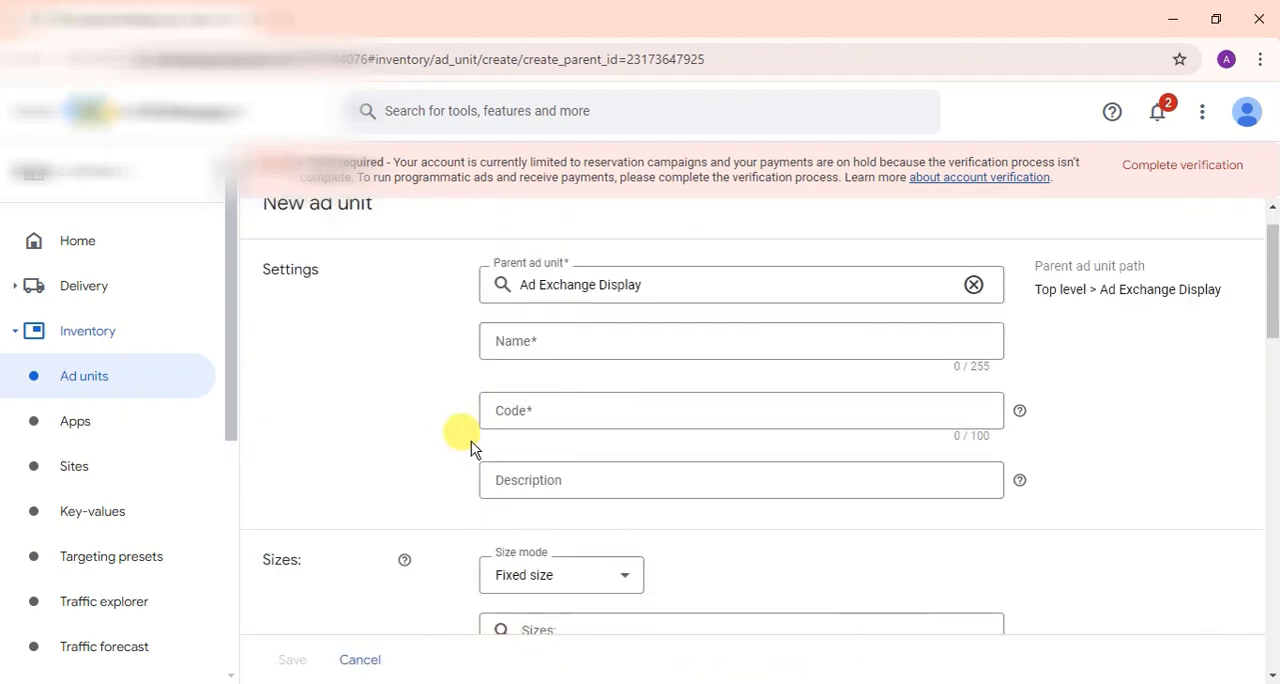
pyautogui.click(516, 387)
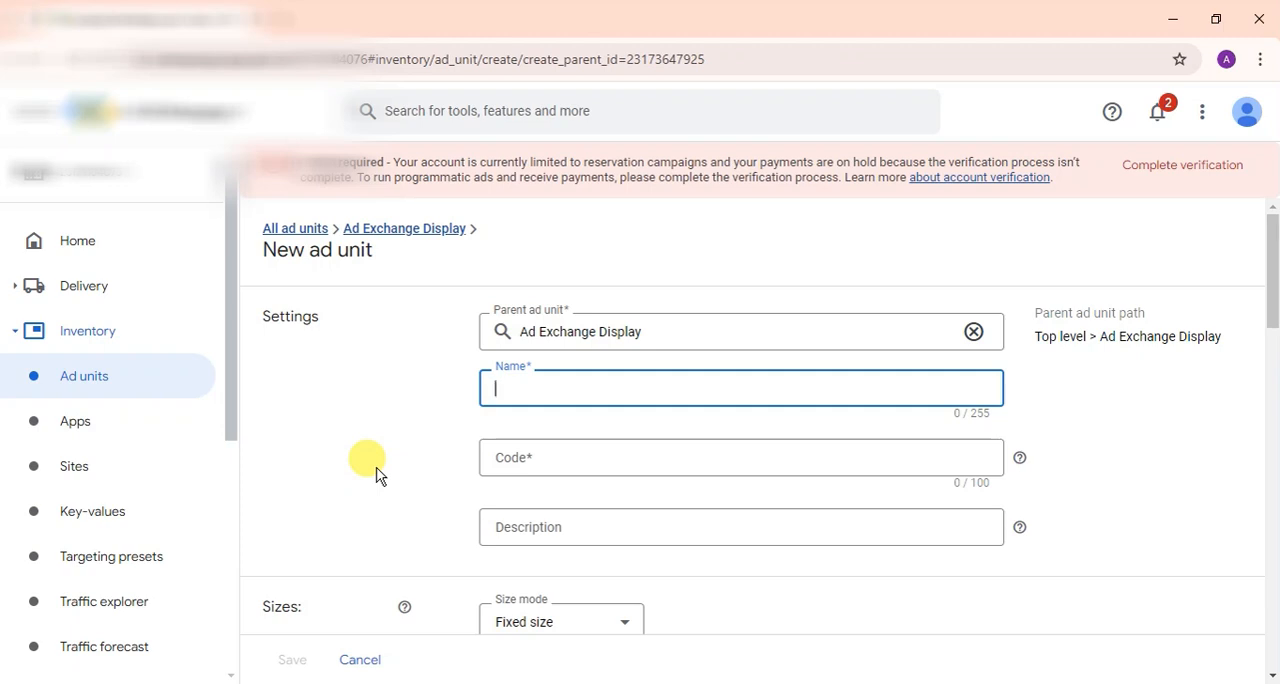
pyautogui.write('ad')
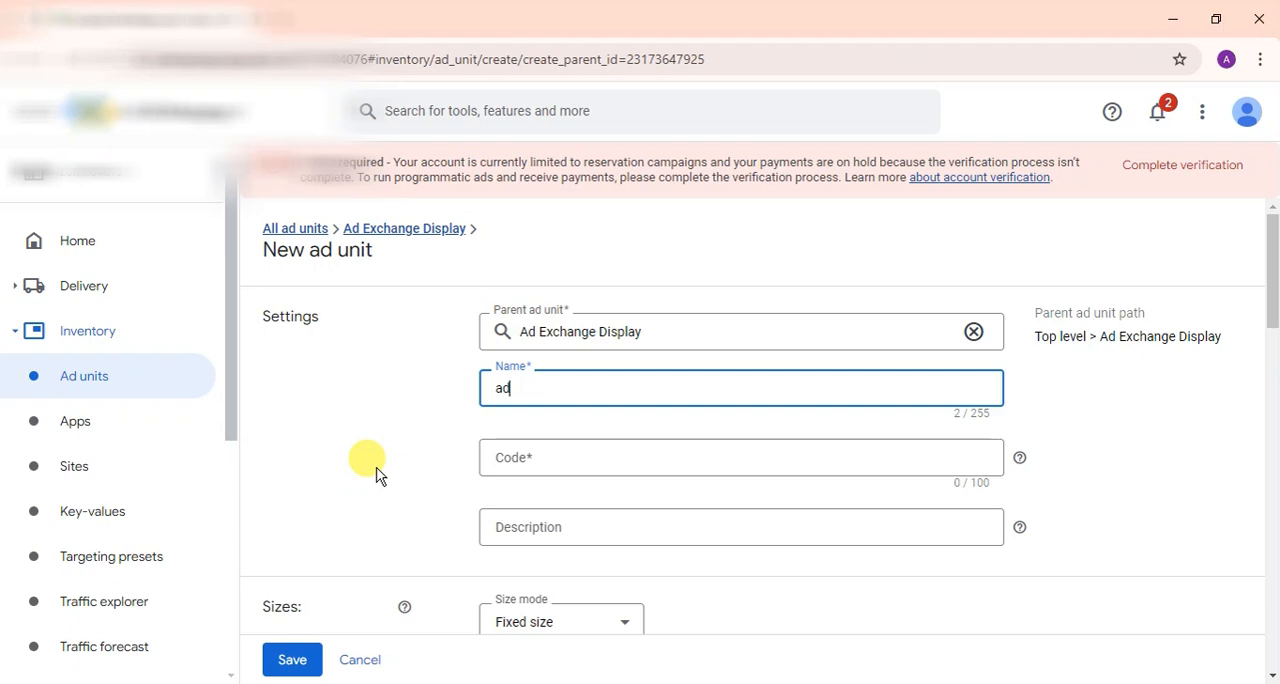
pyautogui.write('1')
pyautogui.moveTo(540, 388); pyautogui.dragTo(408, 406)
pyautogui.click(565, 455)
pyautogui.hotkey('ctrl', 'v')
pyautogui.click(543, 526)
pyautogui.hotkey('ctrl', 'v')
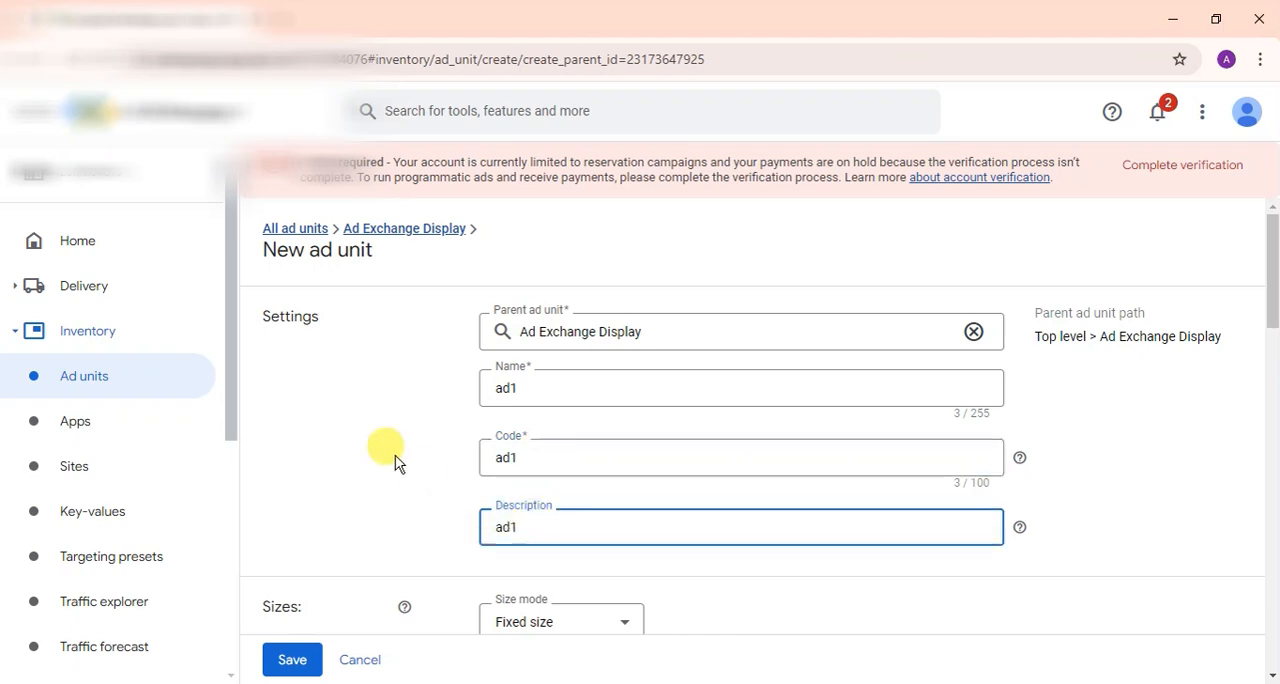
# Step: Add the fixed size 300x250 (Medium Rectangle) to the new ad1 ad unit
pyautogui.scroll(-3, 395, 455)
pyautogui.click(572, 394)
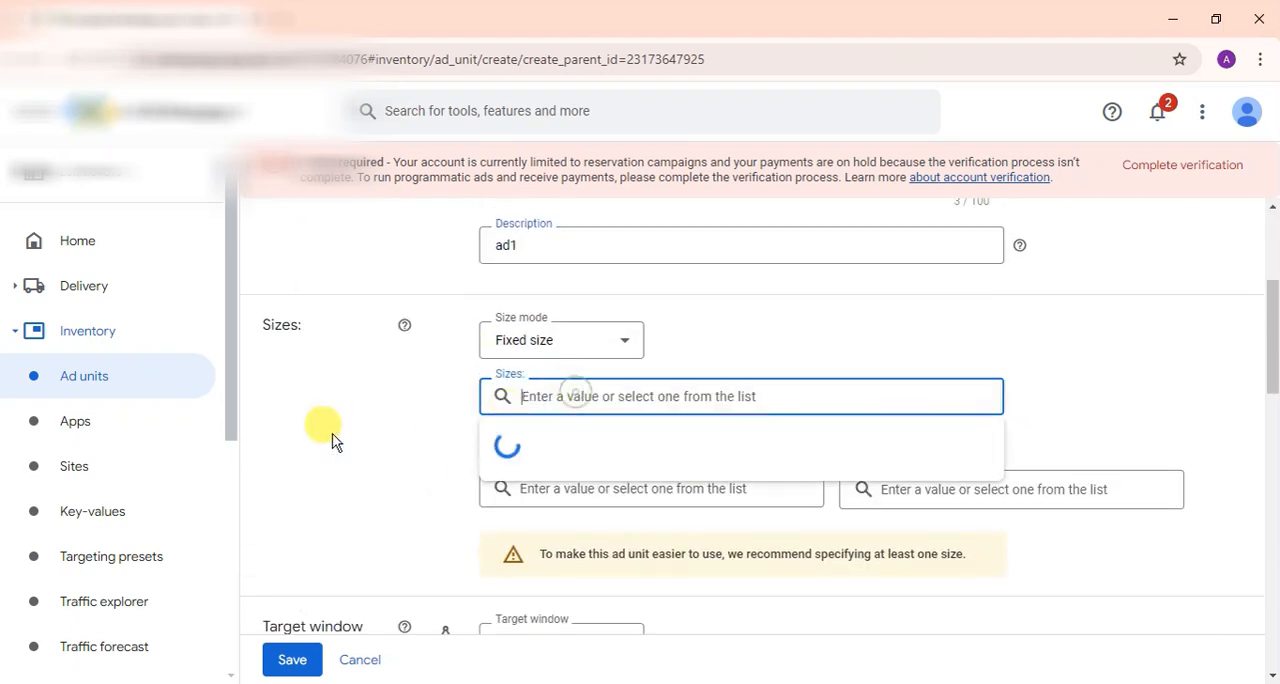
pyautogui.write('30')
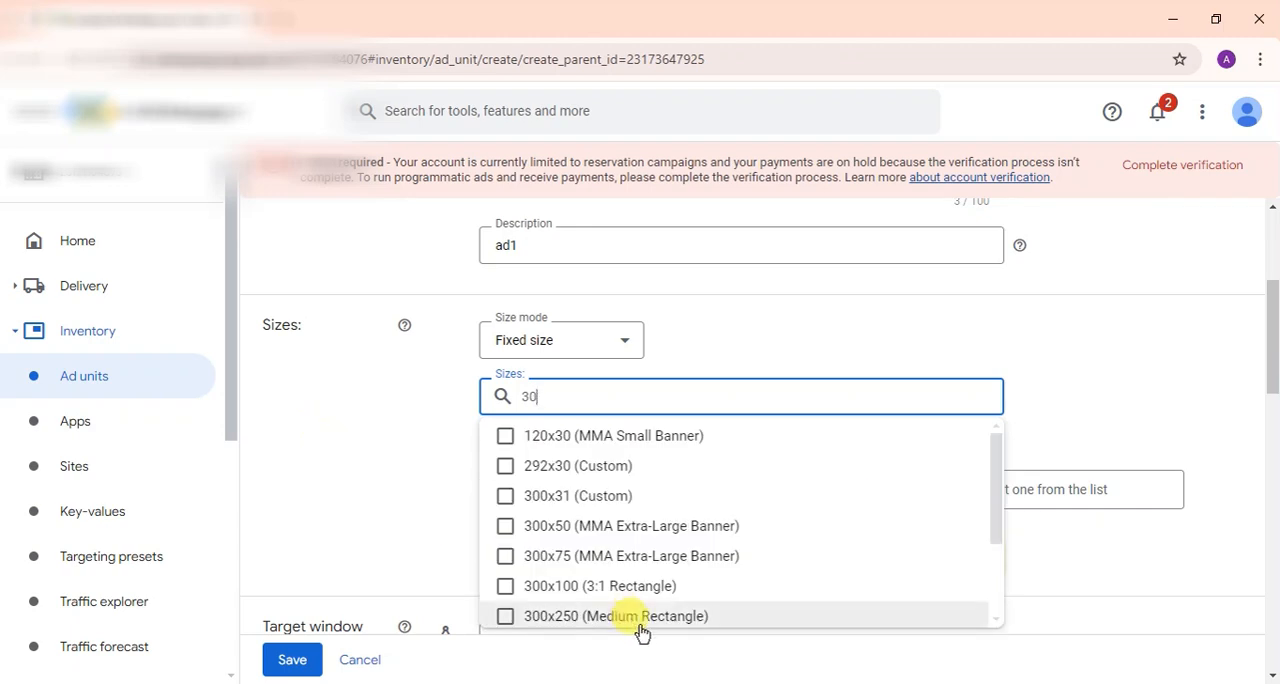
pyautogui.click(505, 617)
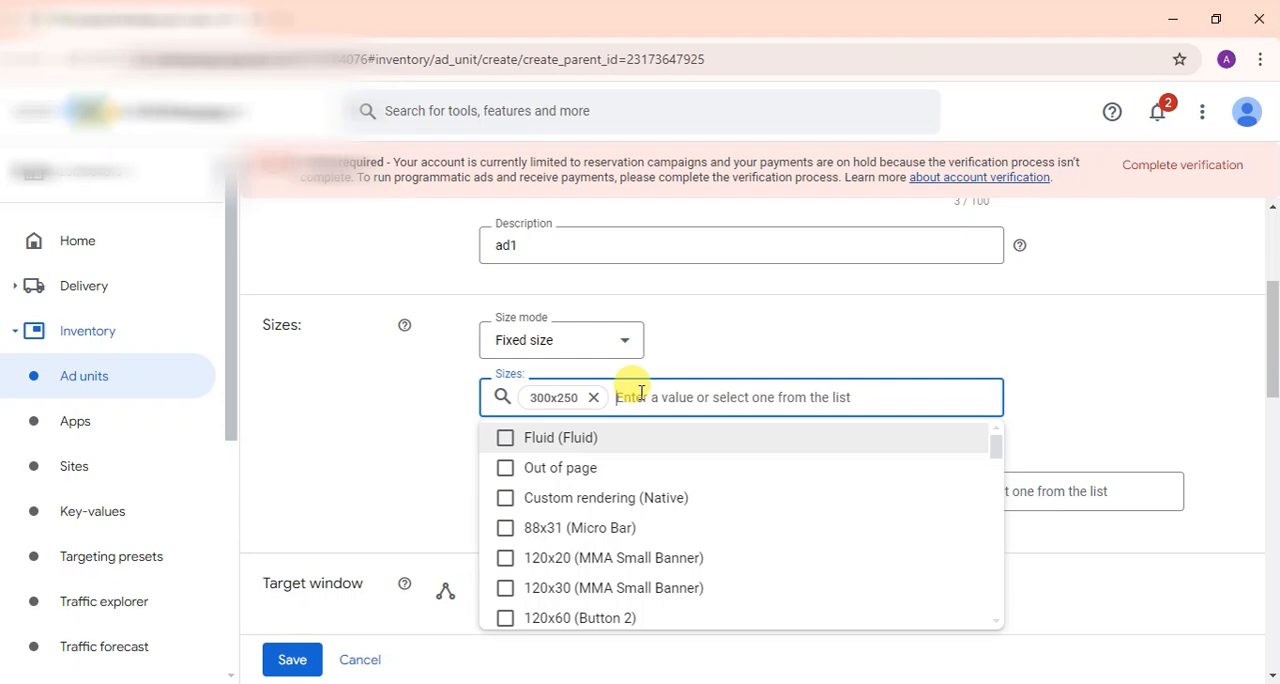
# Step: Add 300x600 (Half-Page Ad) as a second size for the ad unit and remove it again
pyautogui.write('6')
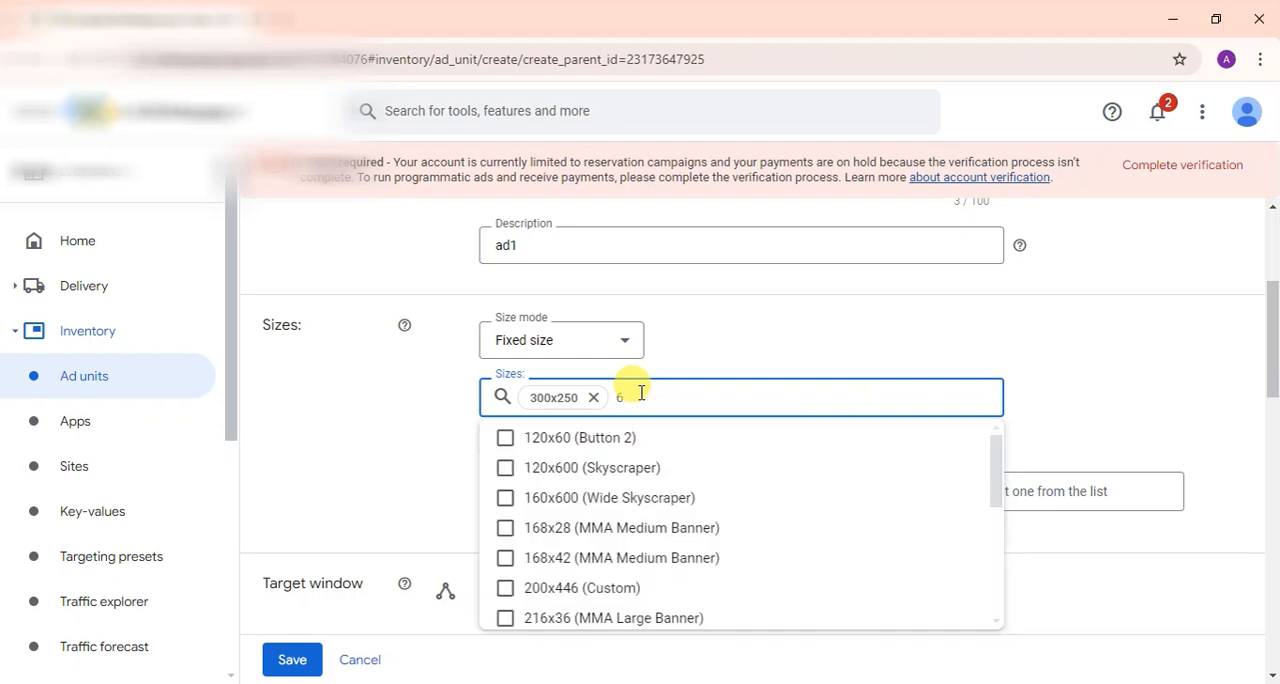
pyautogui.write('0')
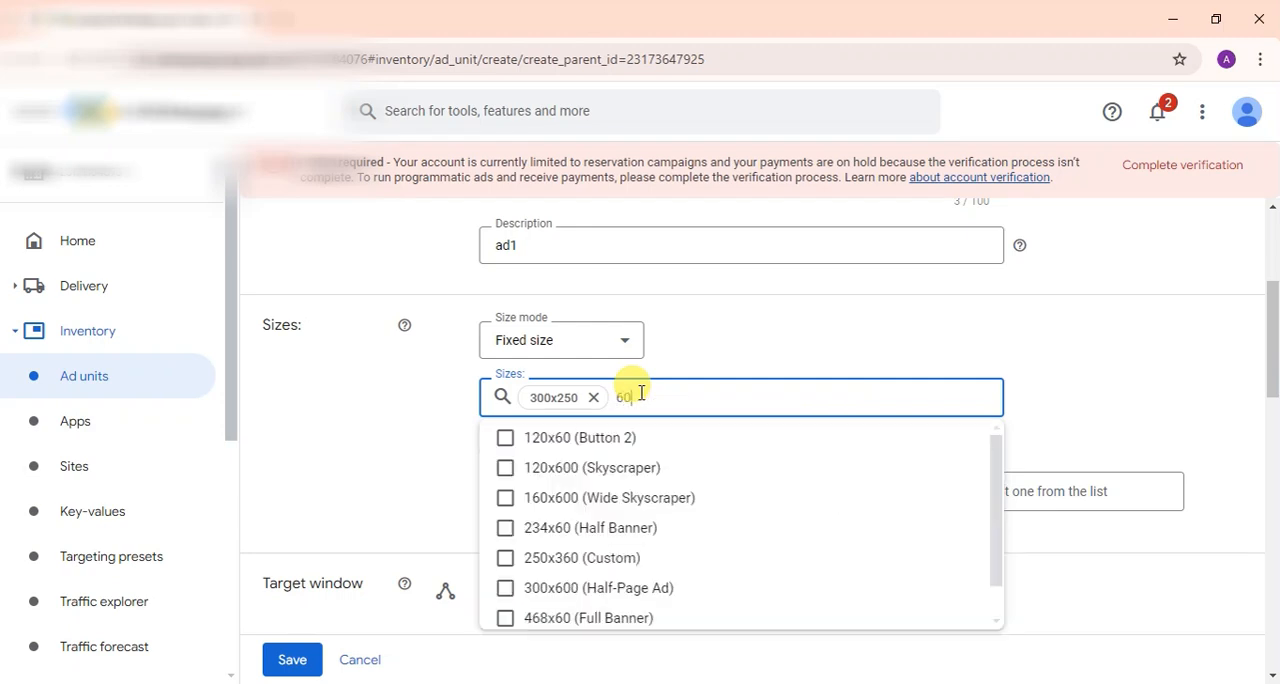
pyautogui.click(507, 589)
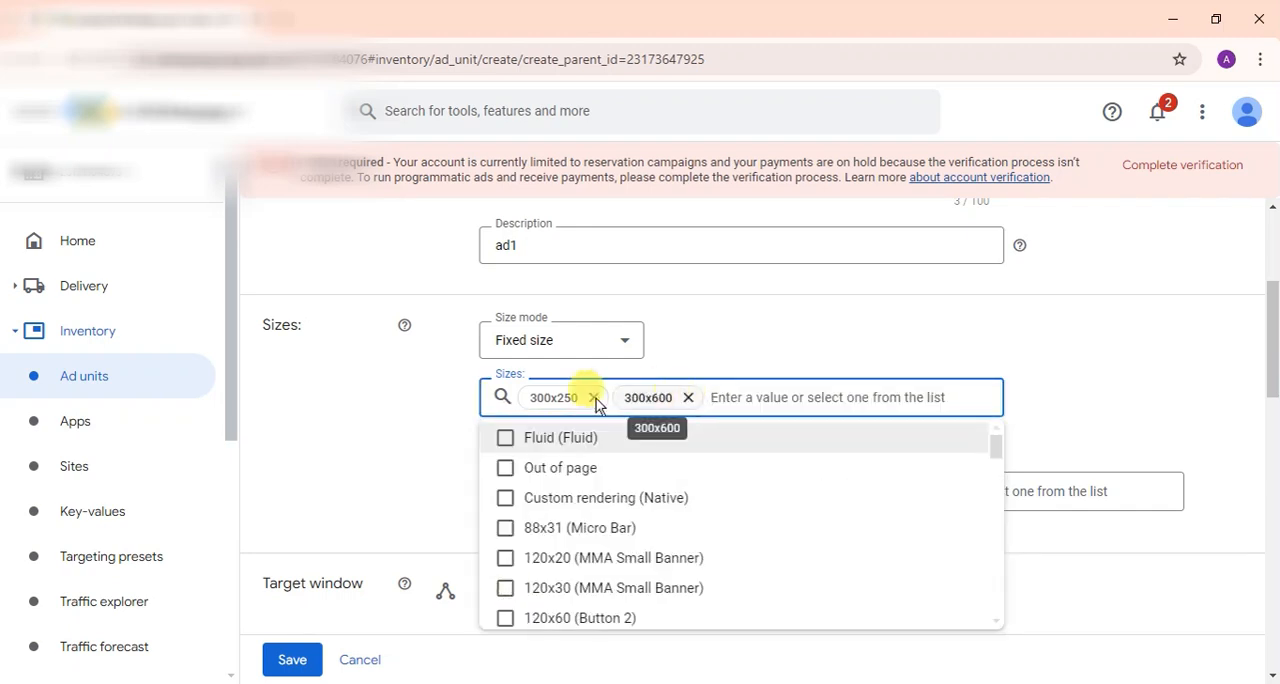
pyautogui.click(688, 398)
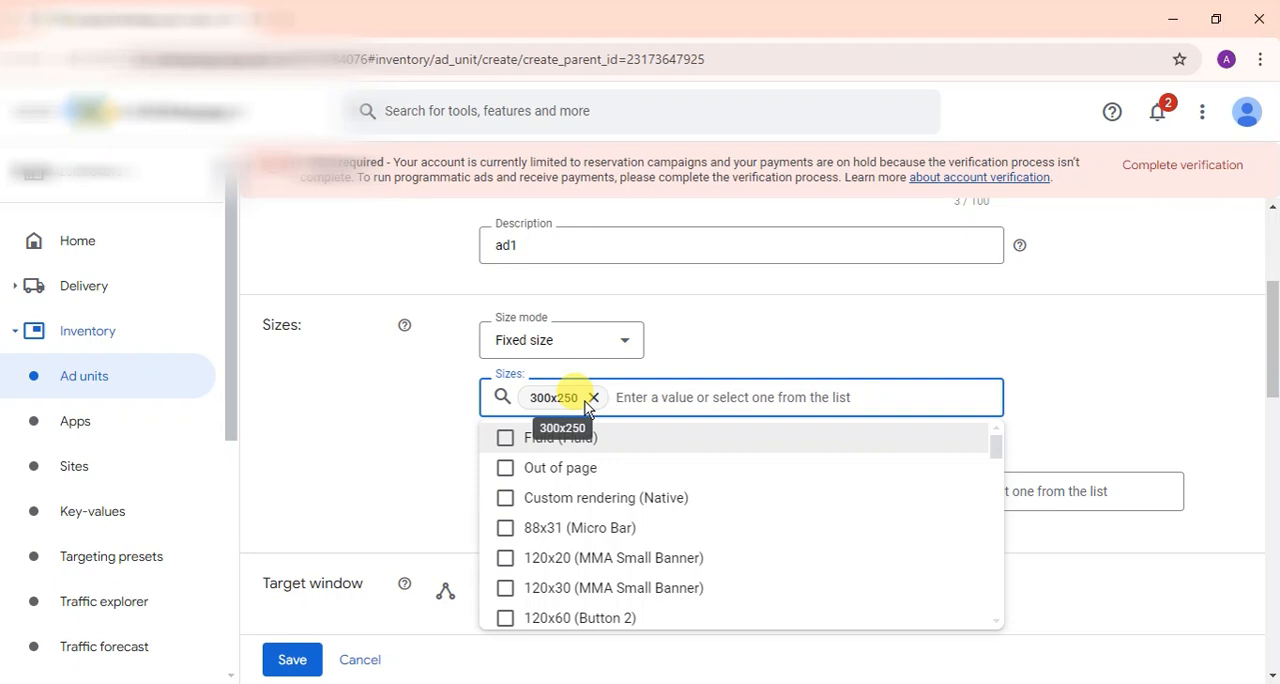
# Step: Save the new ad1 ad unit under Ad Exchange Display, leaving the remaining optional settings at their defaults
pyautogui.click(403, 432)
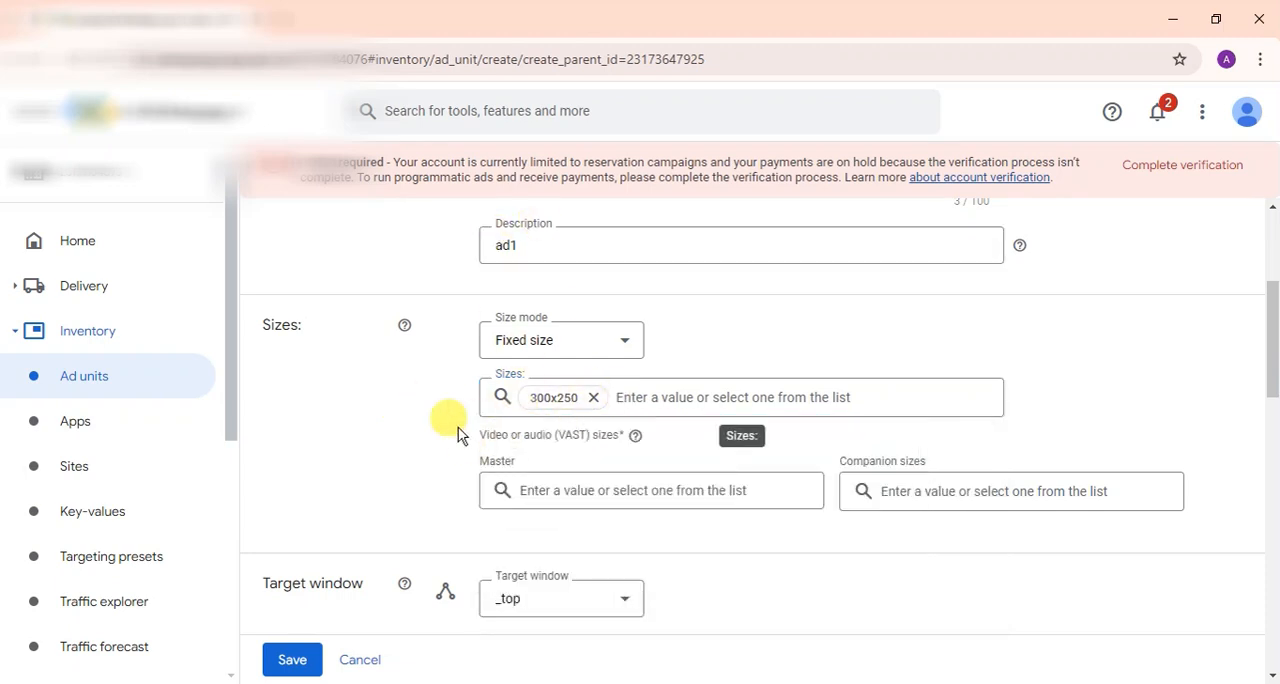
pyautogui.scroll(-10, 458, 427)
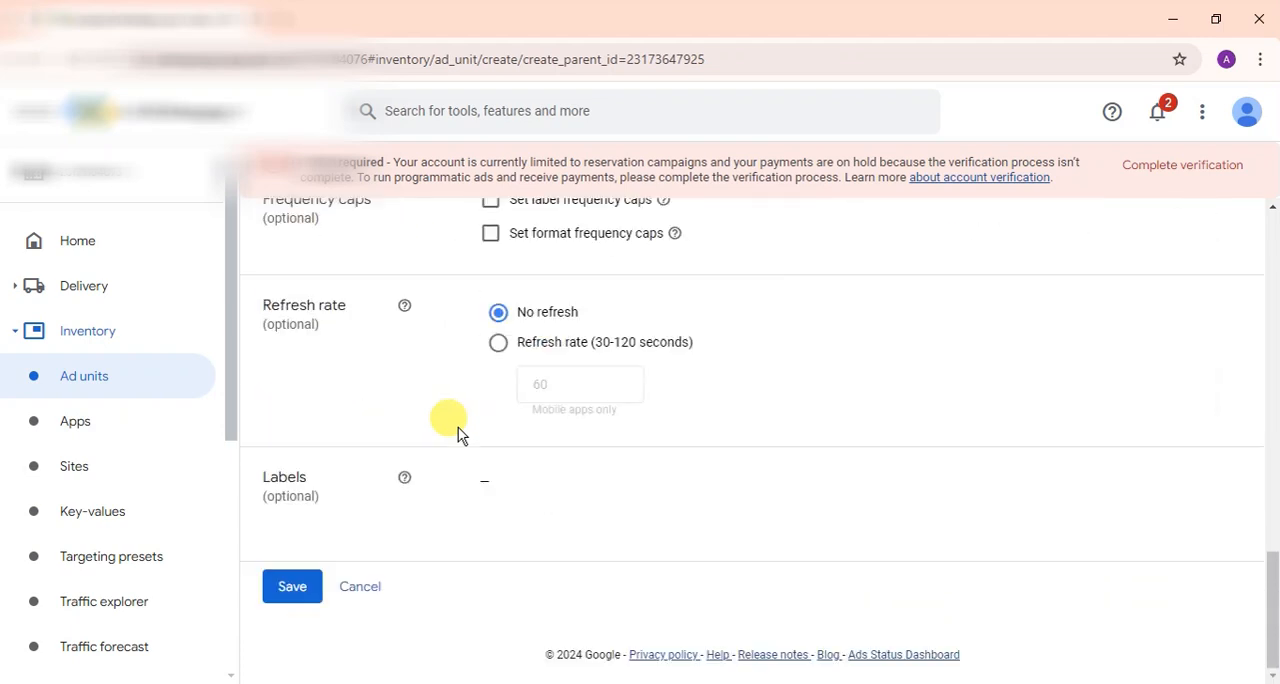
pyautogui.click(290, 592)
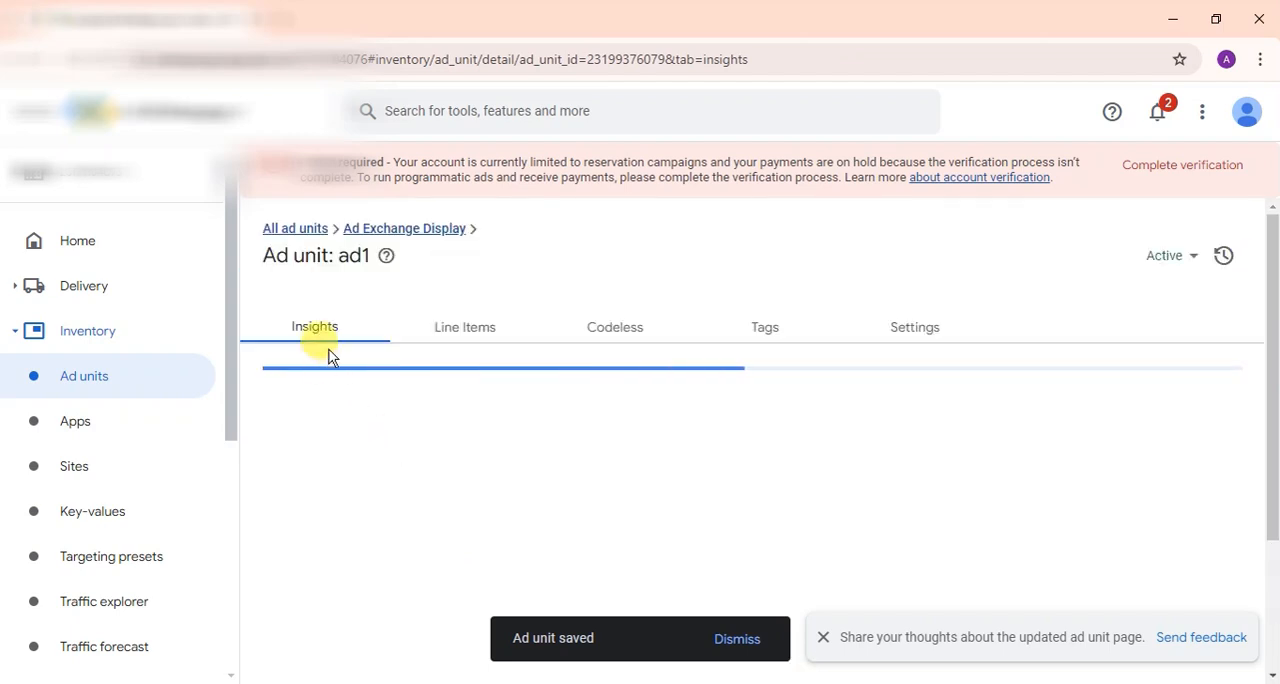
# Step: Generate the ad1 ad unit's tag with Ad Exchange tag as the tag type and copy the display tag code
pyautogui.click(773, 338)
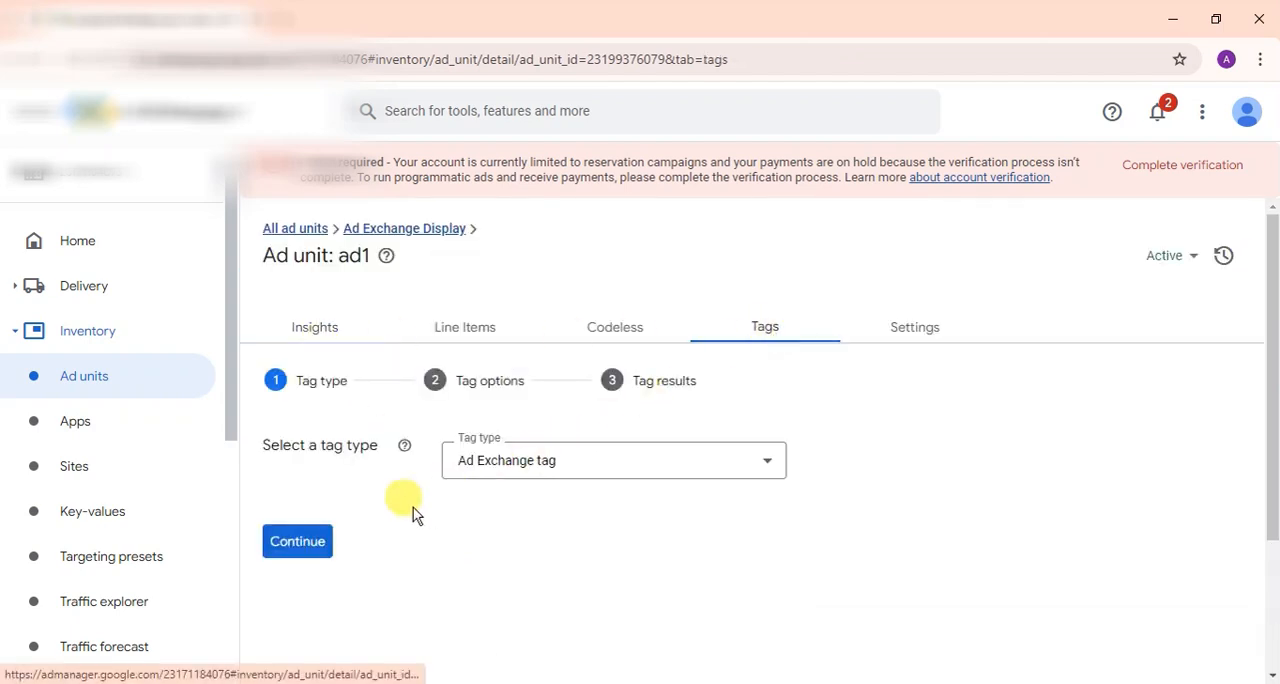
pyautogui.click(320, 540)
pyautogui.click(380, 543)
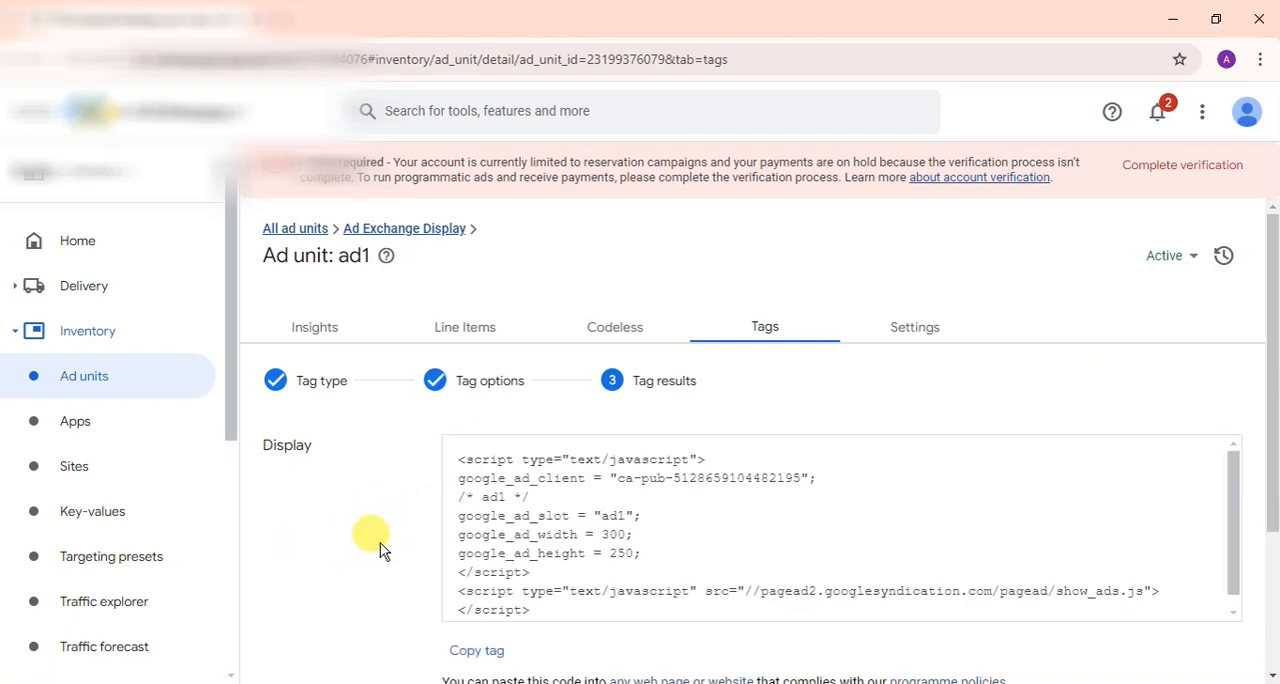
pyautogui.scroll(-3, 380, 548)
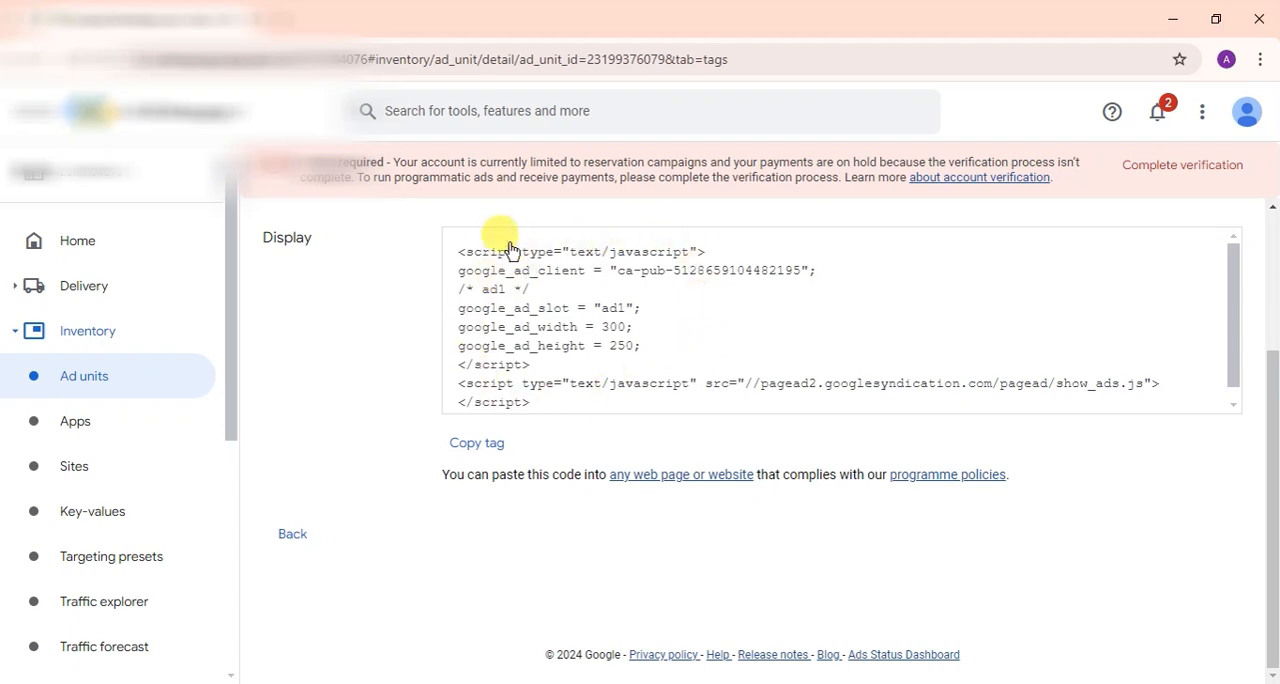
pyautogui.click(475, 446)
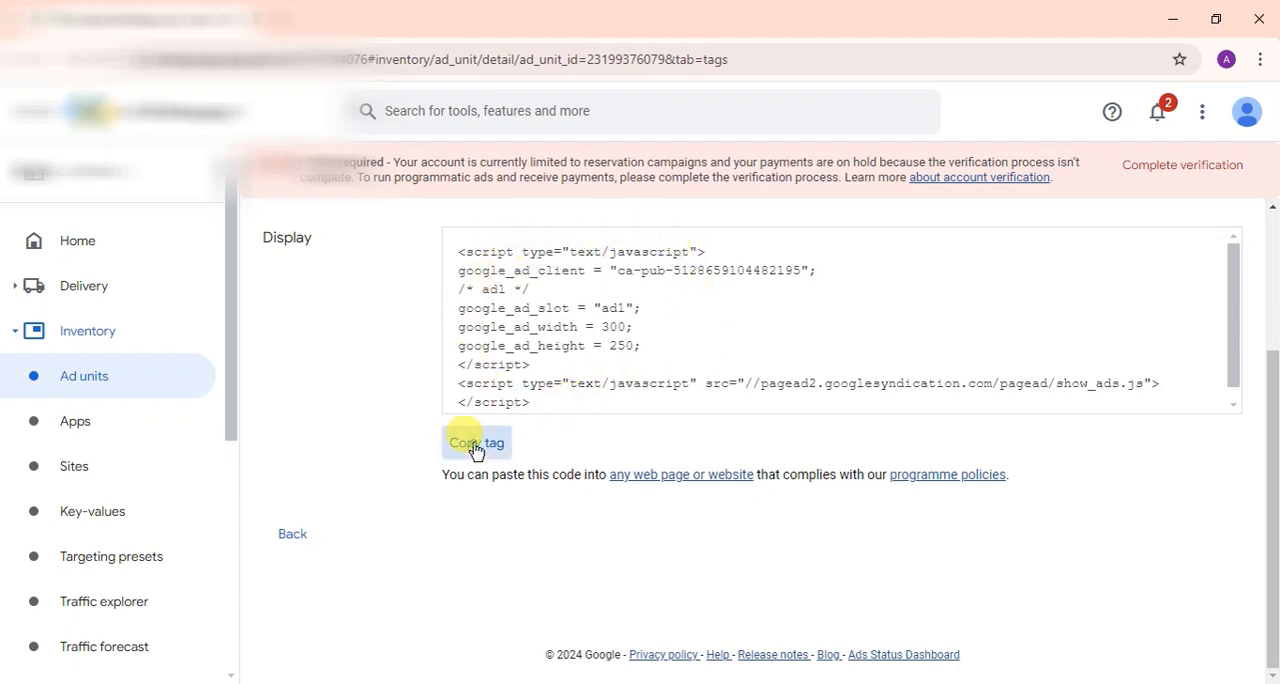